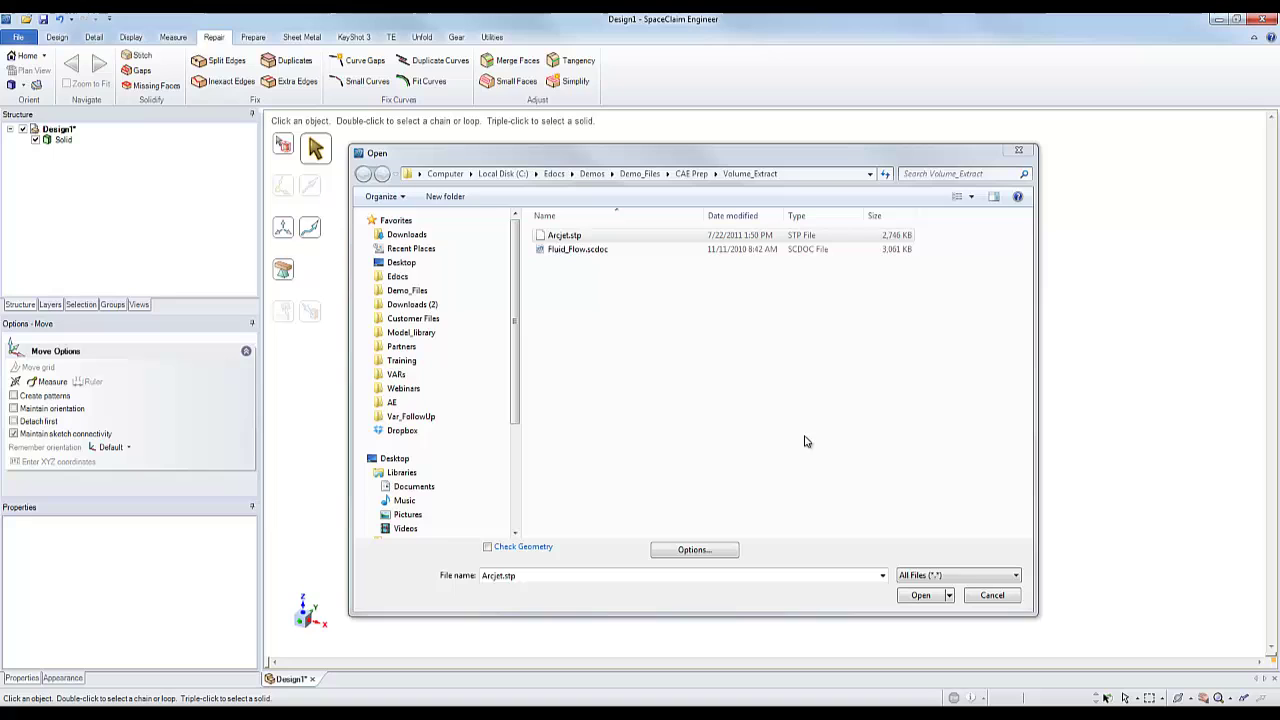
- Open the Arcjet.stp assembly from the Volume_Extract folder
left_click(920, 595)
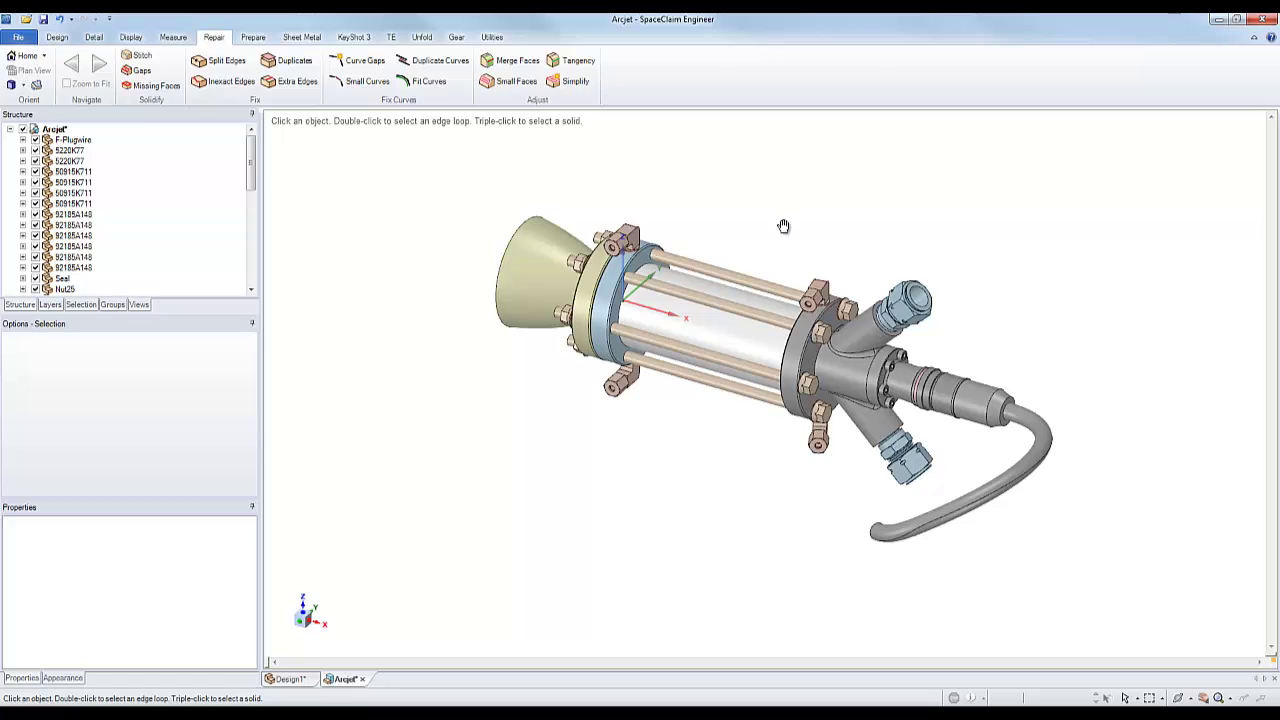
middle_click_drag(784, 226, 775, 236, "shift")
scroll(775, 236, "up", 1)
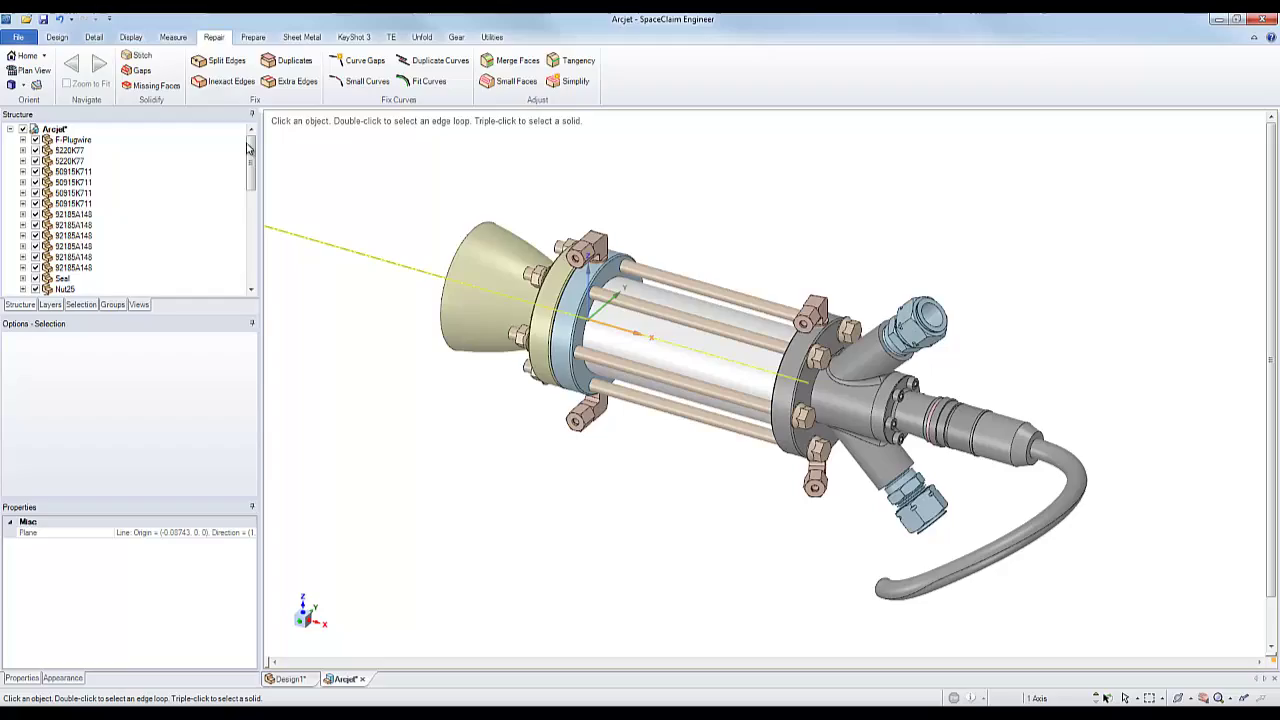
- Section the assembly through its central axis and examine the internal passages, O-ring seals, inlet fittings and nozzle throat
key("x")
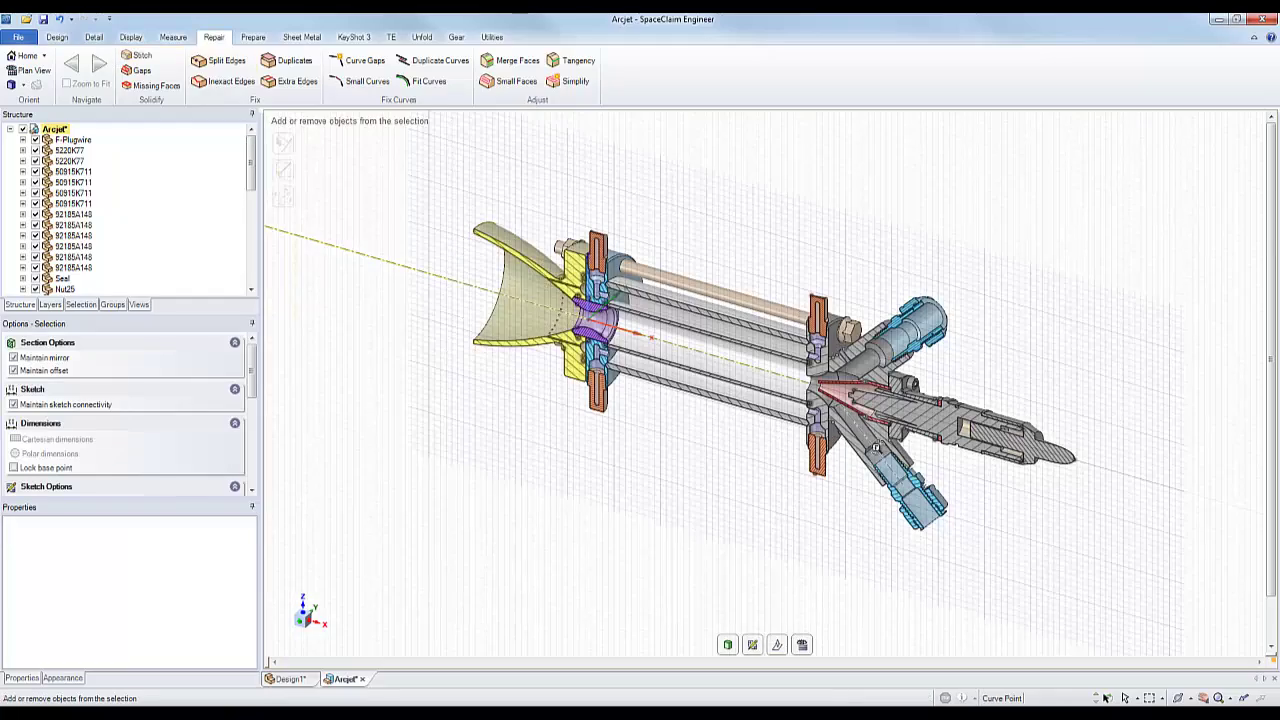
scroll(855, 470, "up", 5)
middle_click_drag(863, 438, 778, 386)
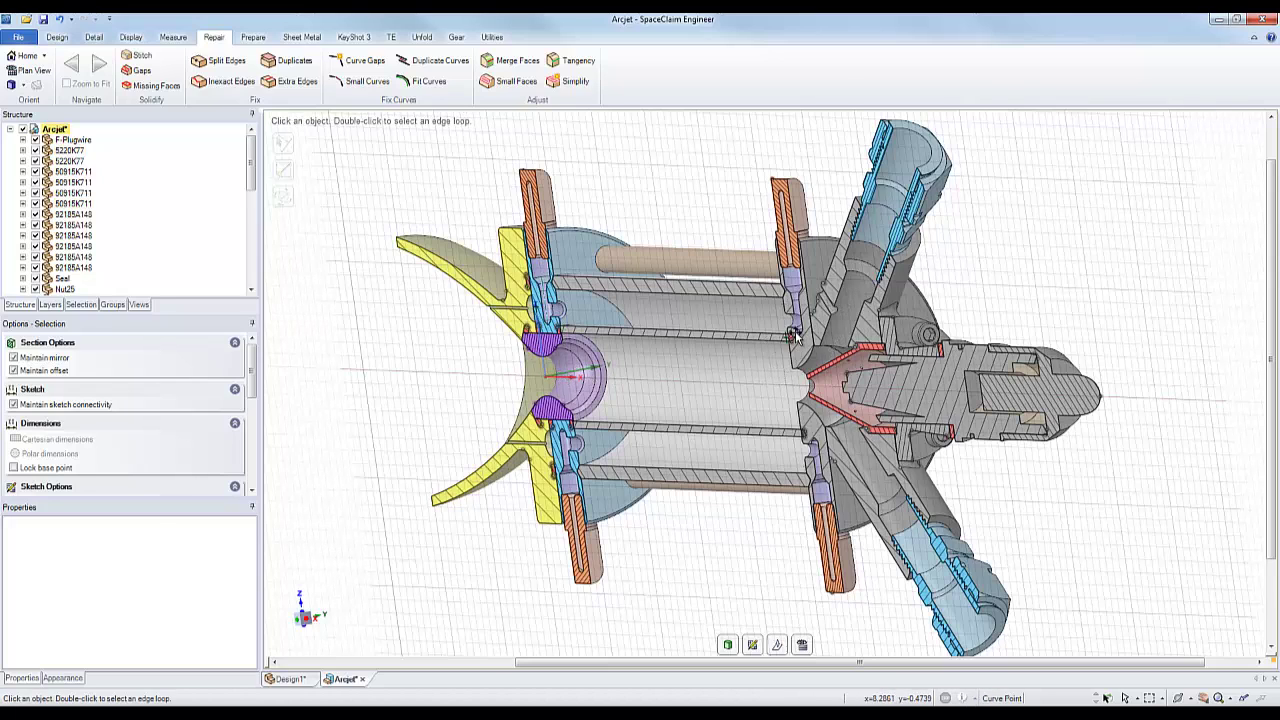
scroll(800, 326, "up", 10)
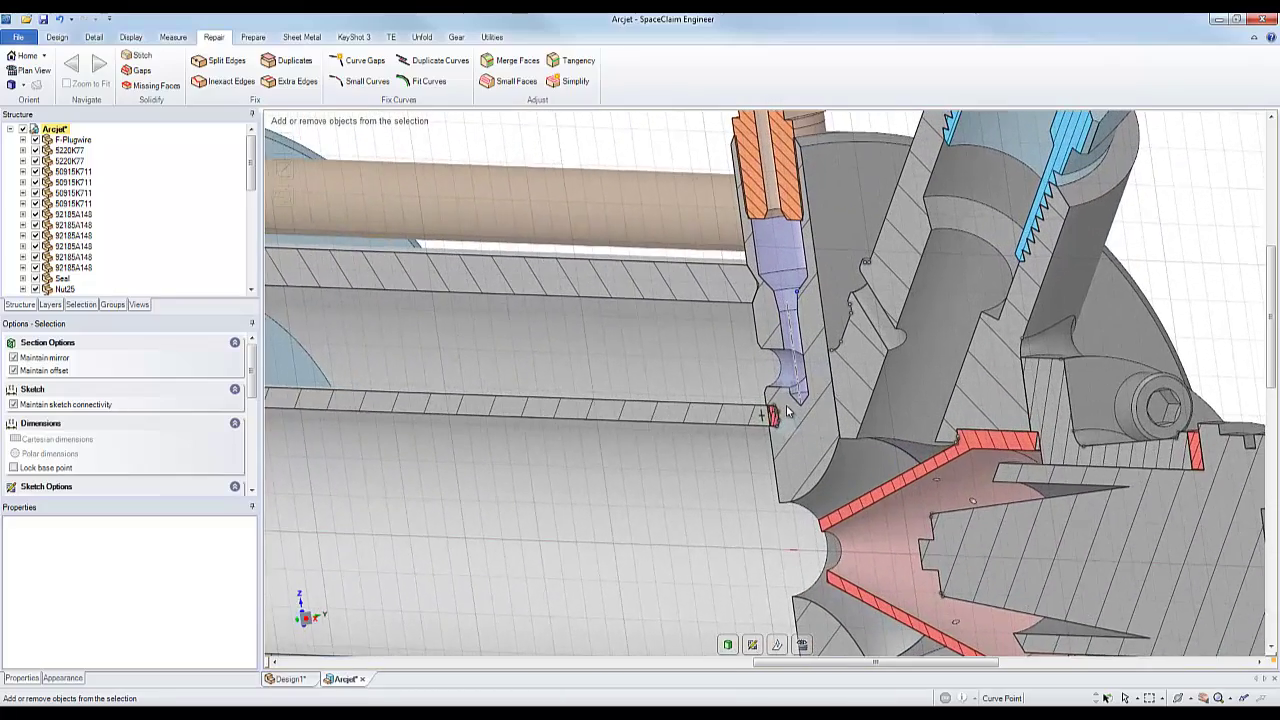
scroll(785, 396, "up", 4)
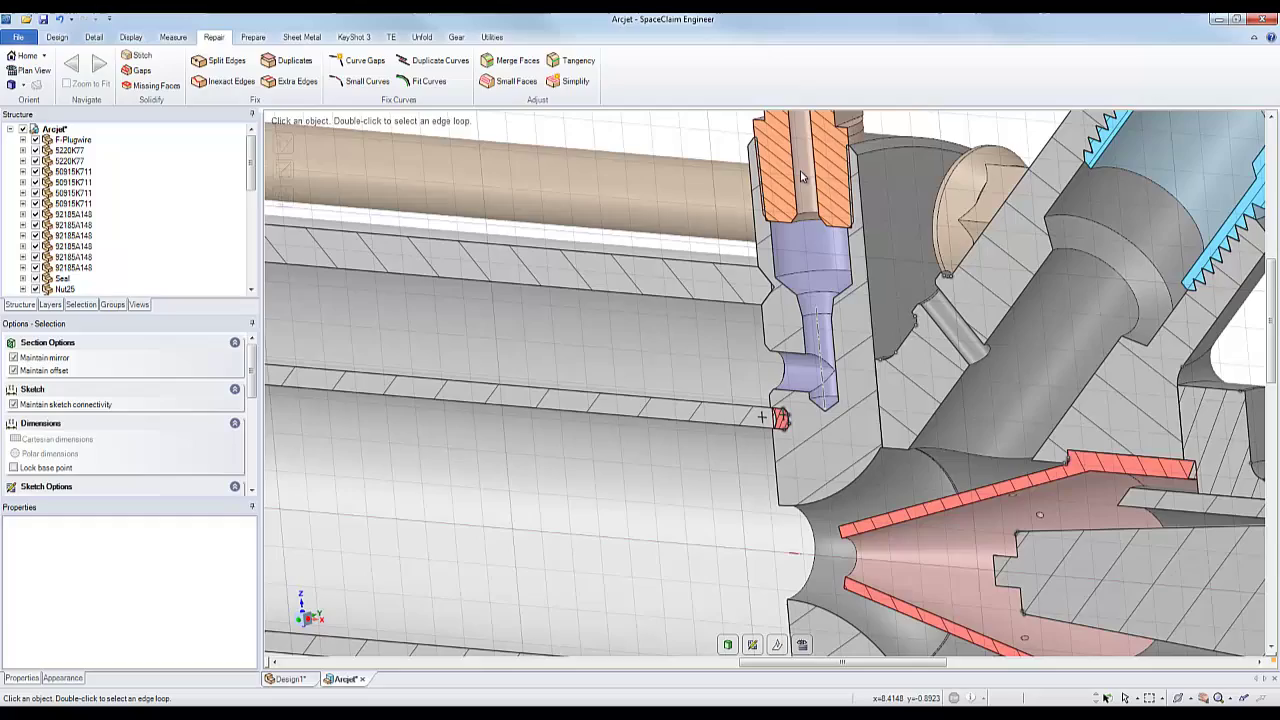
scroll(718, 363, "down", 10, "ctrl")
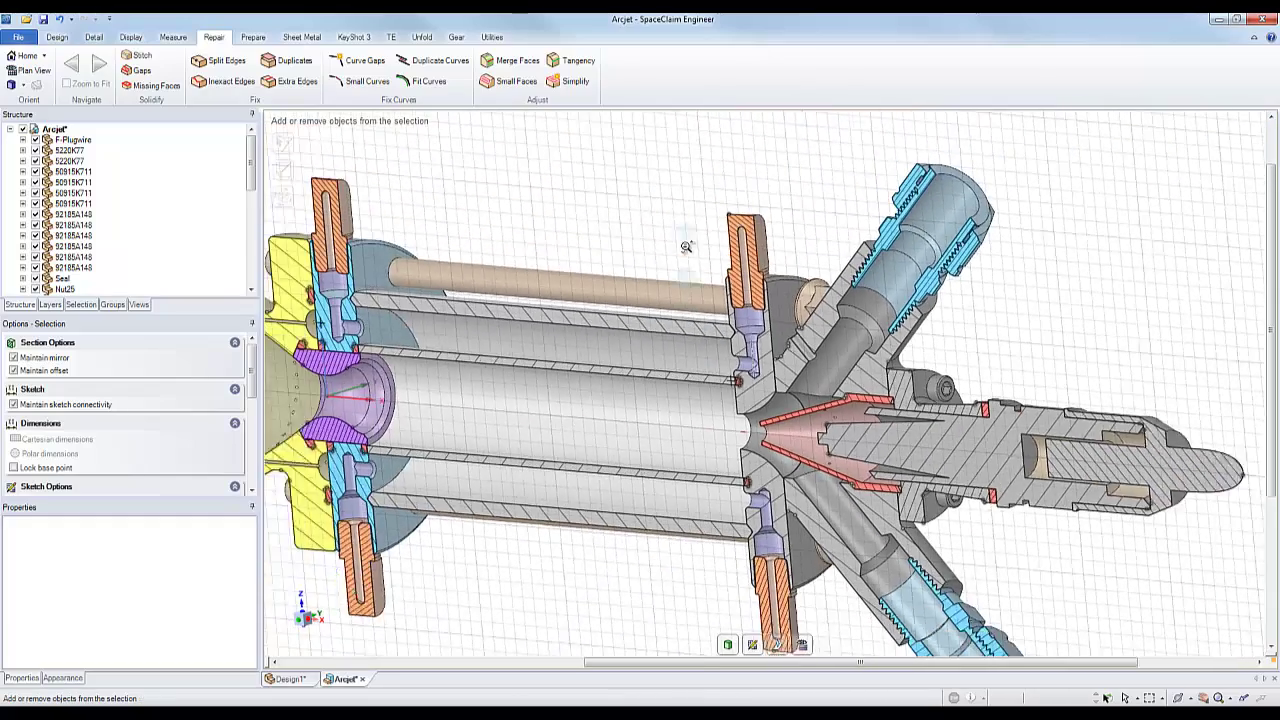
scroll(881, 341, "down", 3, "ctrl")
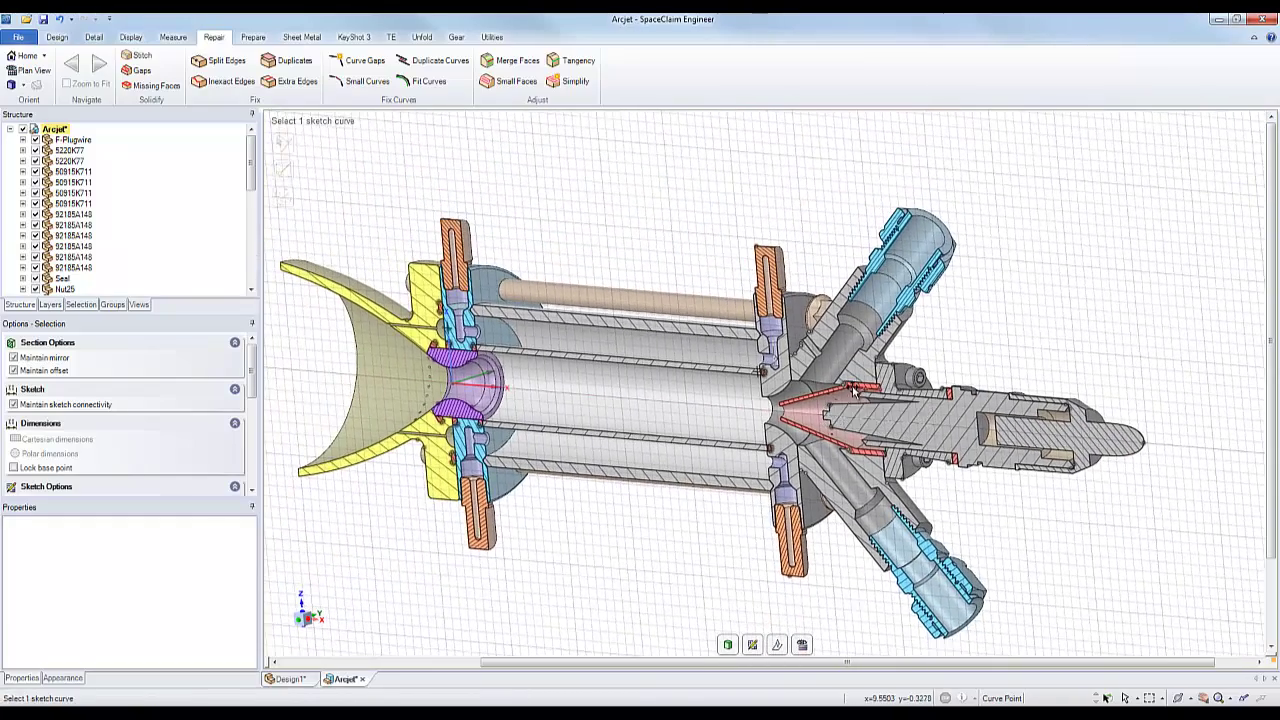
middle_click_drag(851, 381, 828, 372)
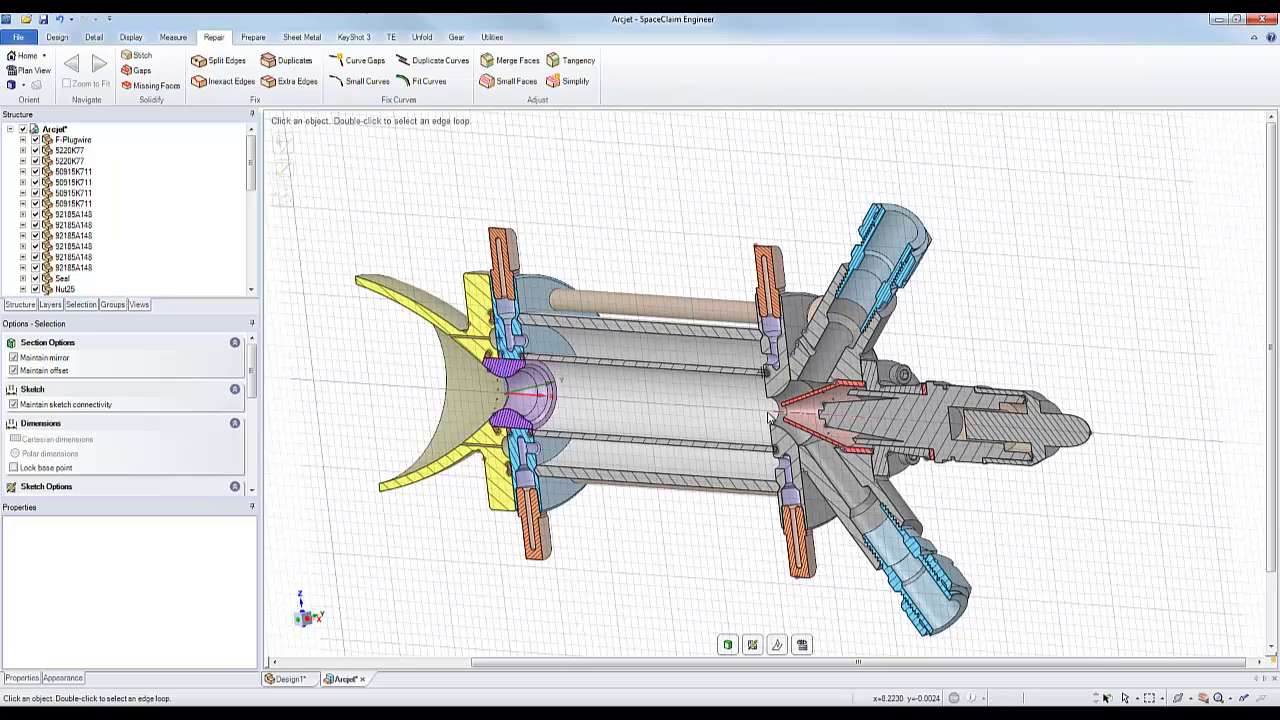
middle_click_drag(768, 418, 733, 420)
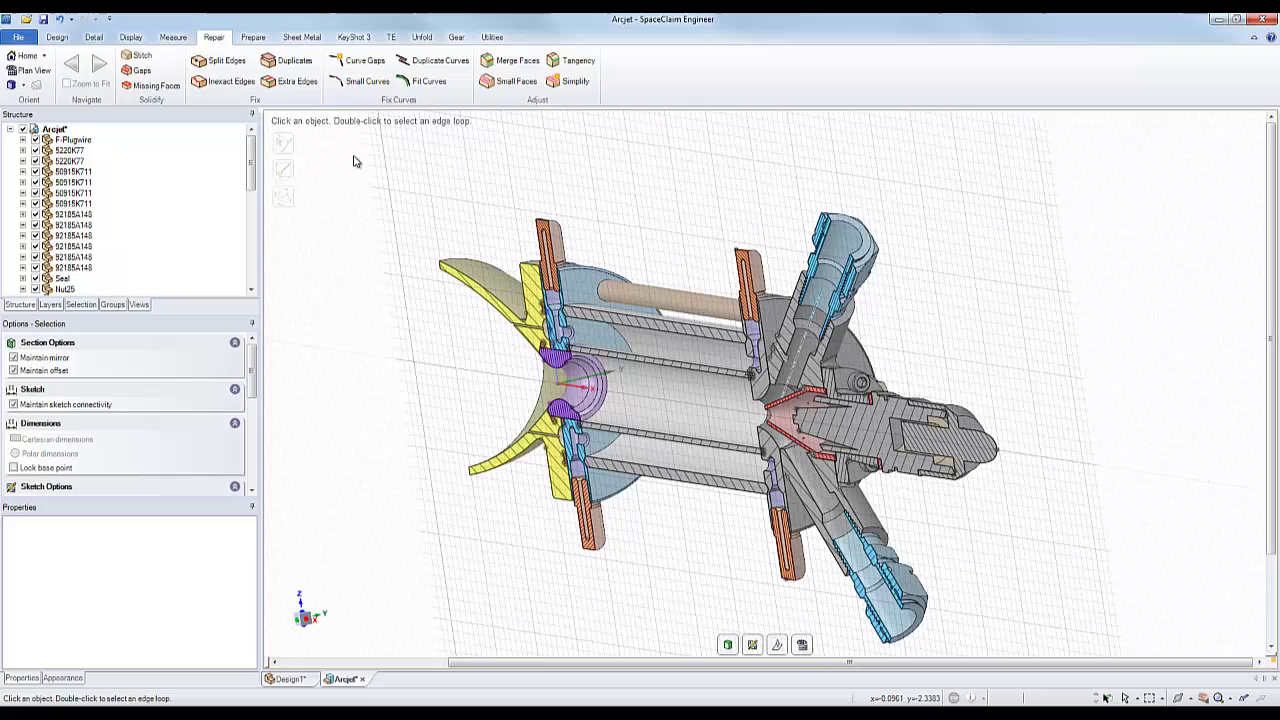
- Leave the section view and return to the full 3D assembly
left_click(56, 37)
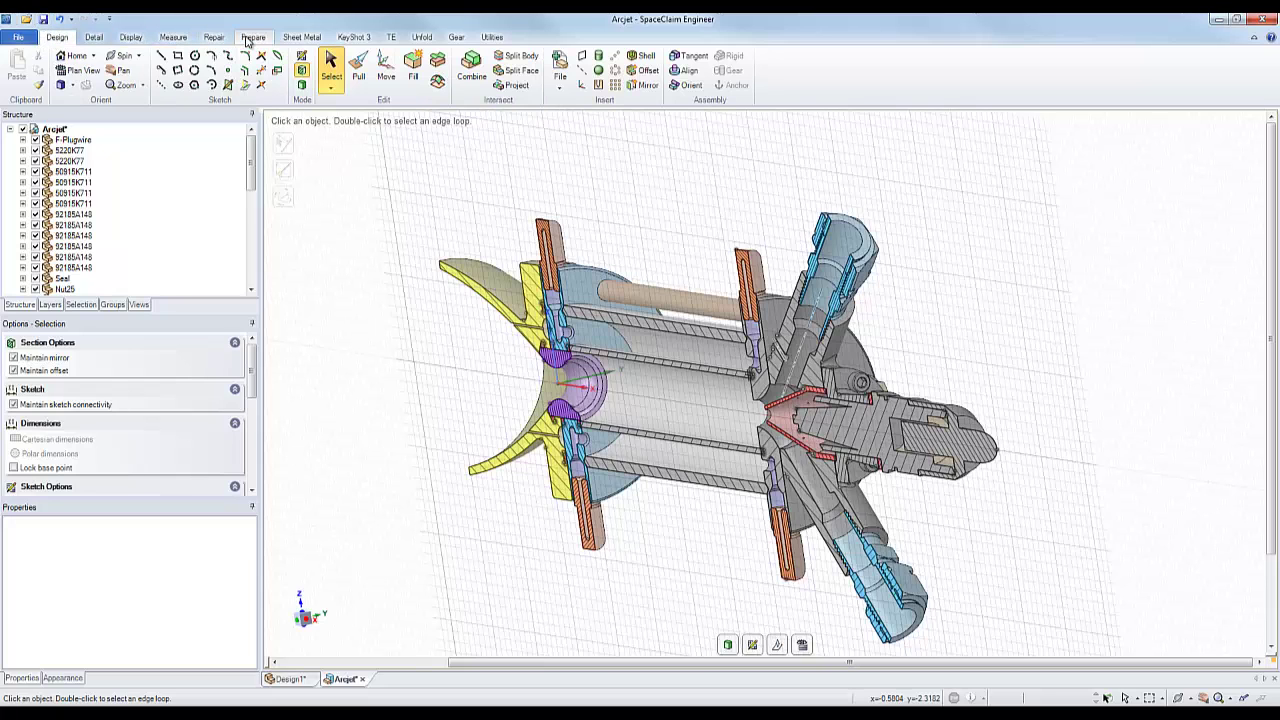
left_click(251, 38)
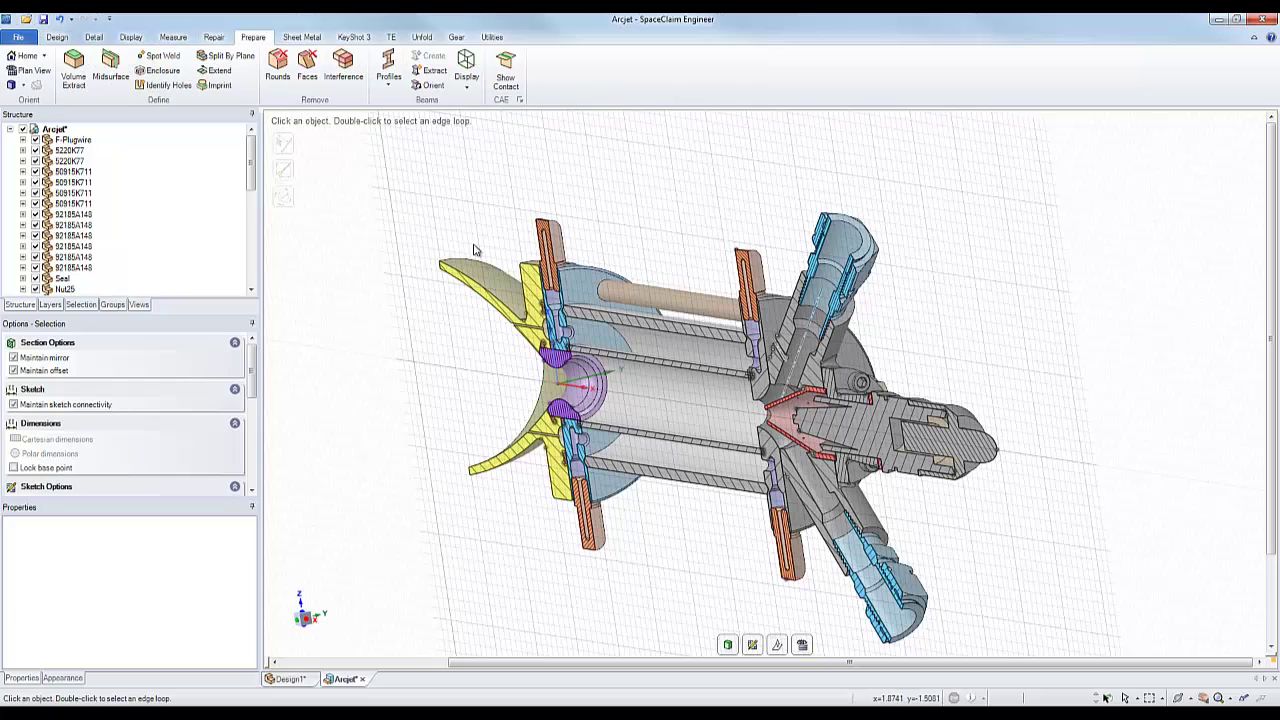
key("d")
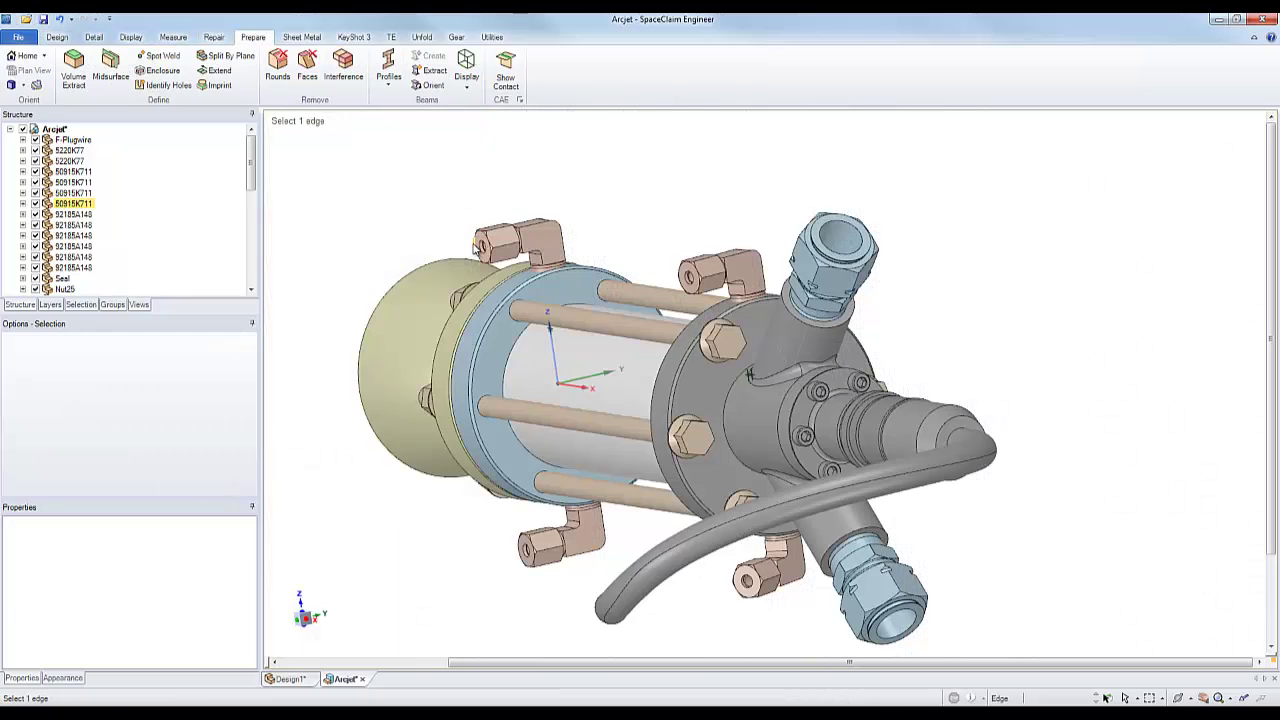
- With Volume Extract, select the ring-shaped end faces of the four elbow fittings as the faces that enclose the region
left_click(73, 70)
middle_click_drag(631, 200, 679, 207)
middle_click_drag(709, 275, 757, 282, "shift")
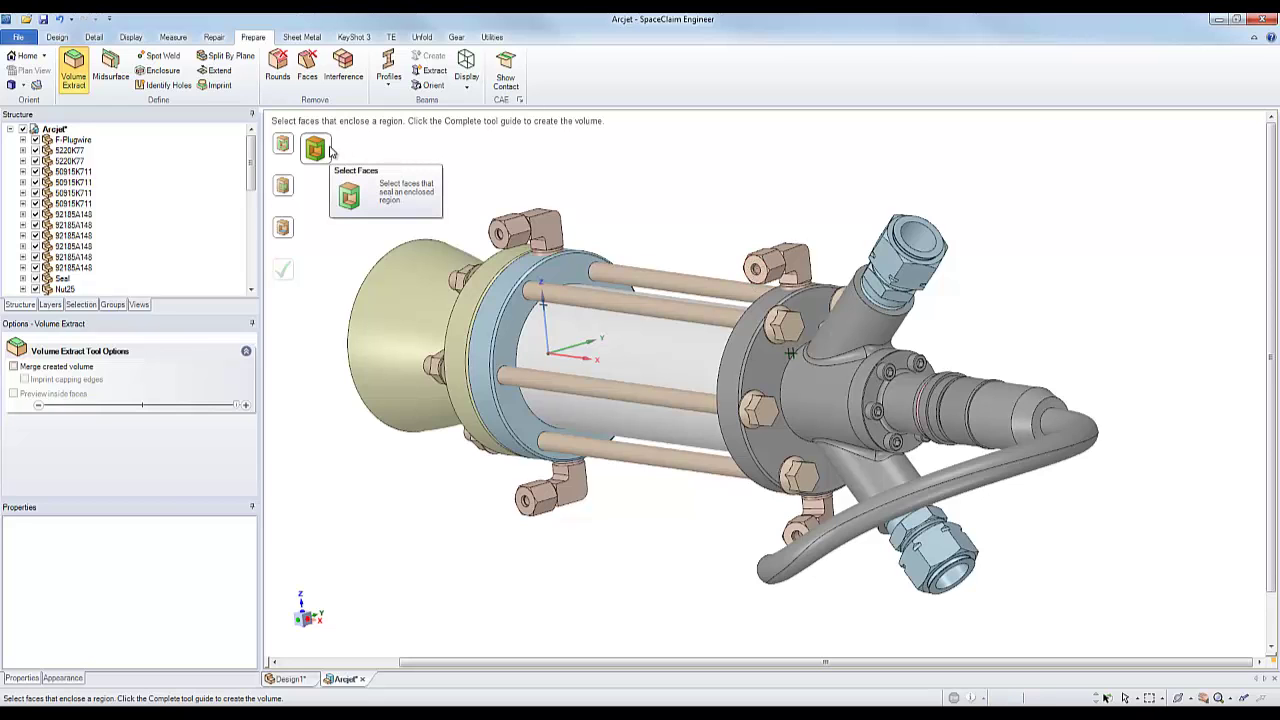
scroll(460, 210, "up", 5)
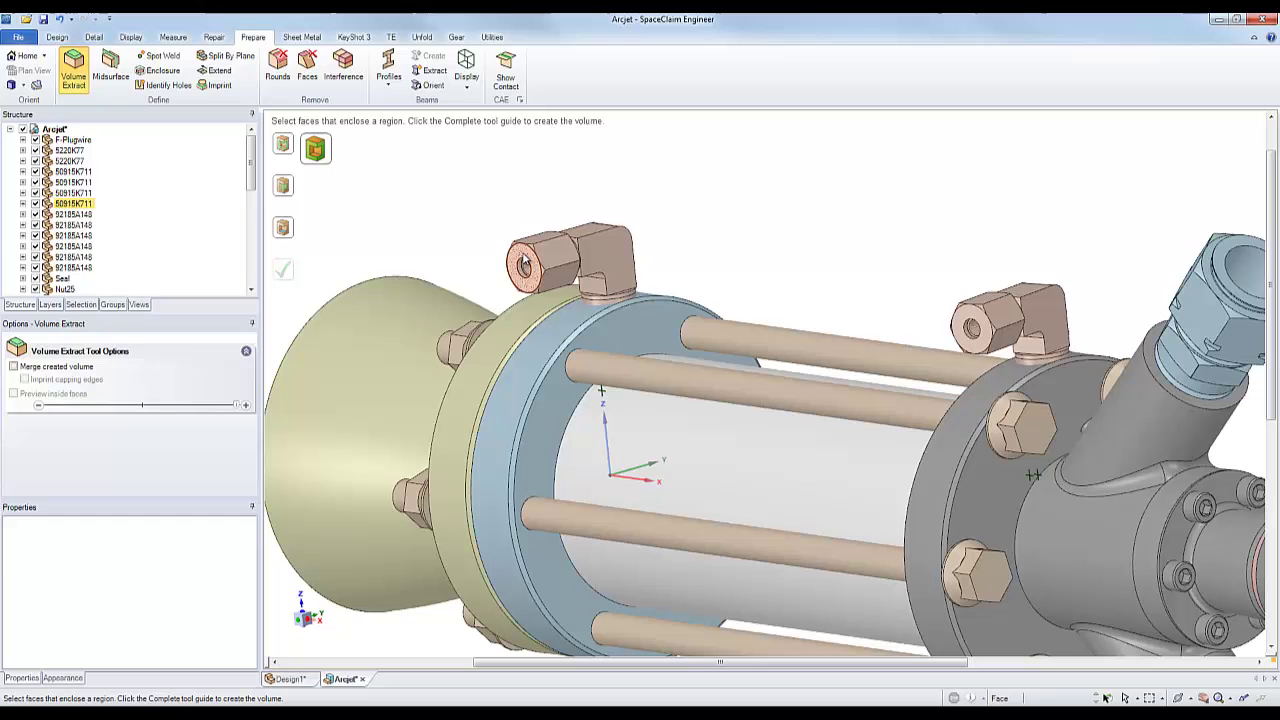
left_click(523, 260)
left_click(978, 340, "ctrl")
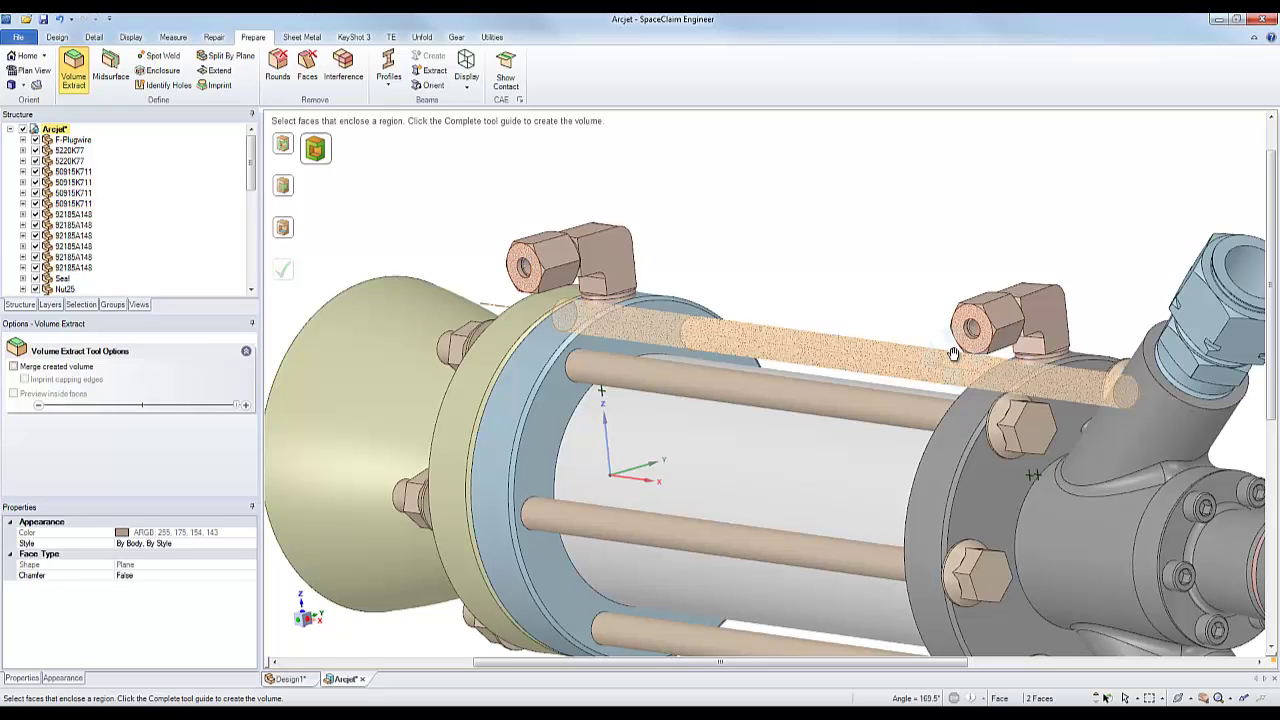
middle_click_drag(954, 354, 989, 467)
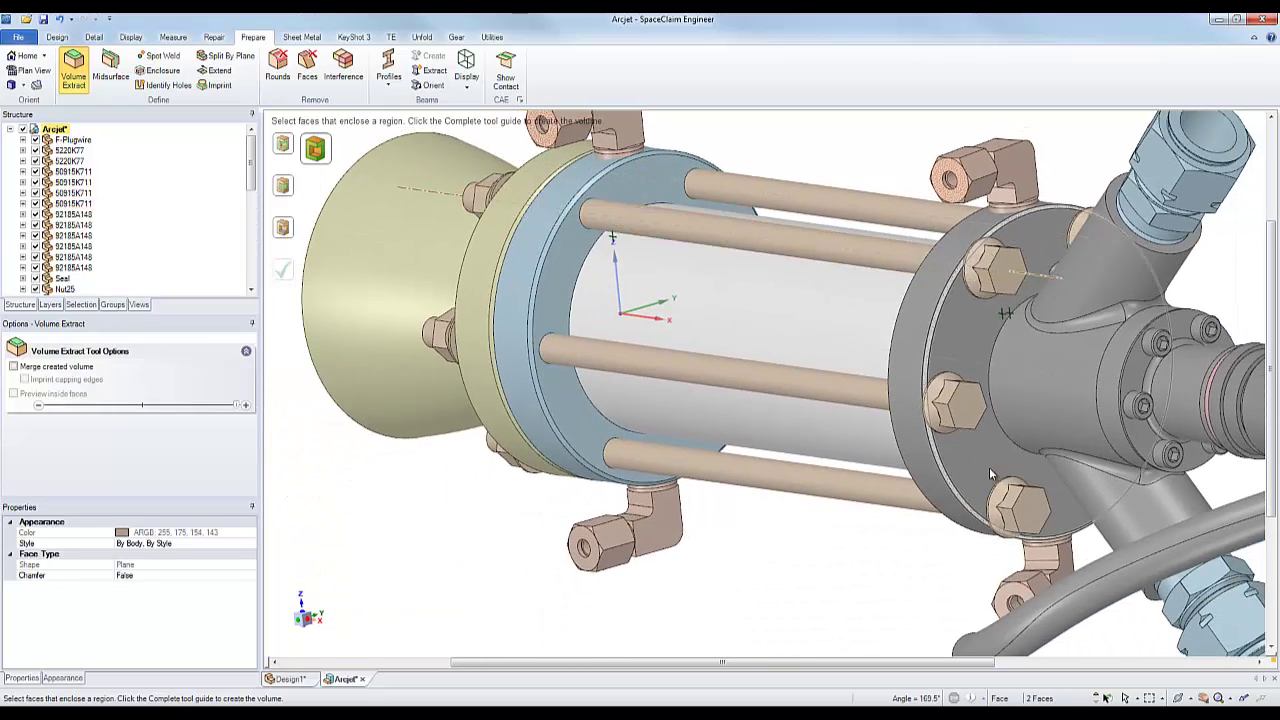
left_click(1008, 603, "ctrl")
middle_click_drag(869, 553, 769, 513, "shift")
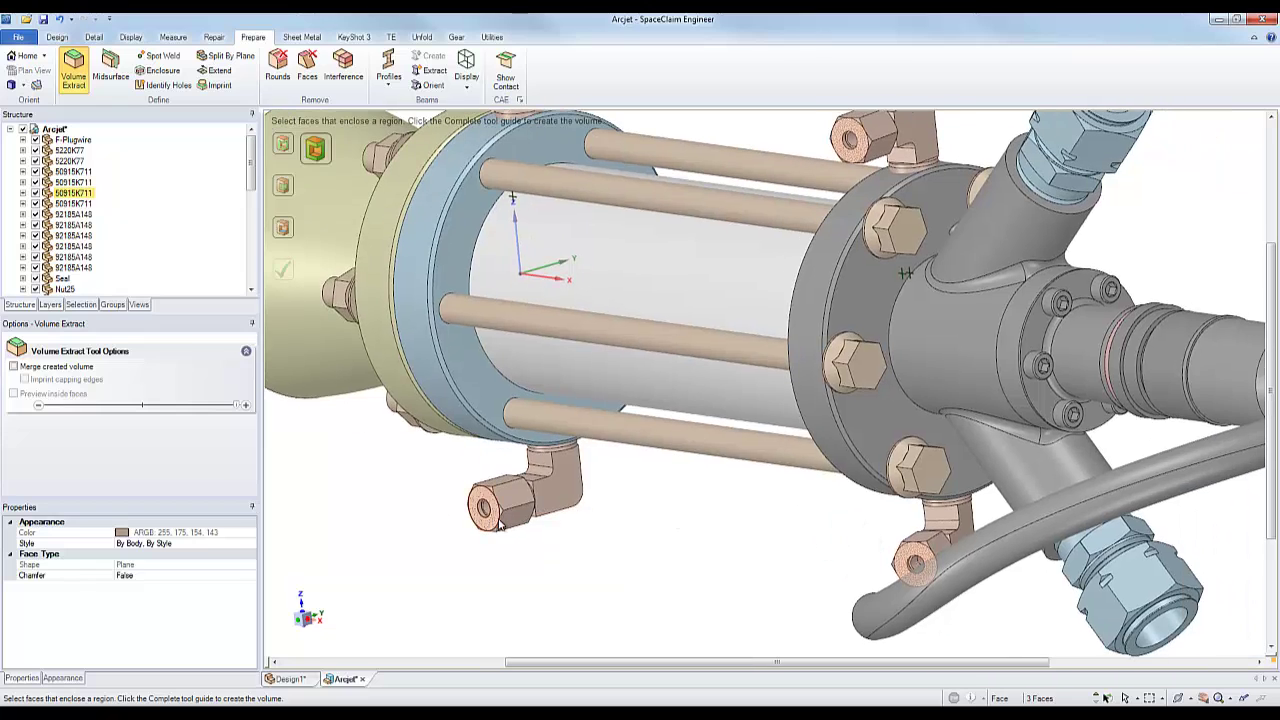
scroll(497, 526, "down", 3)
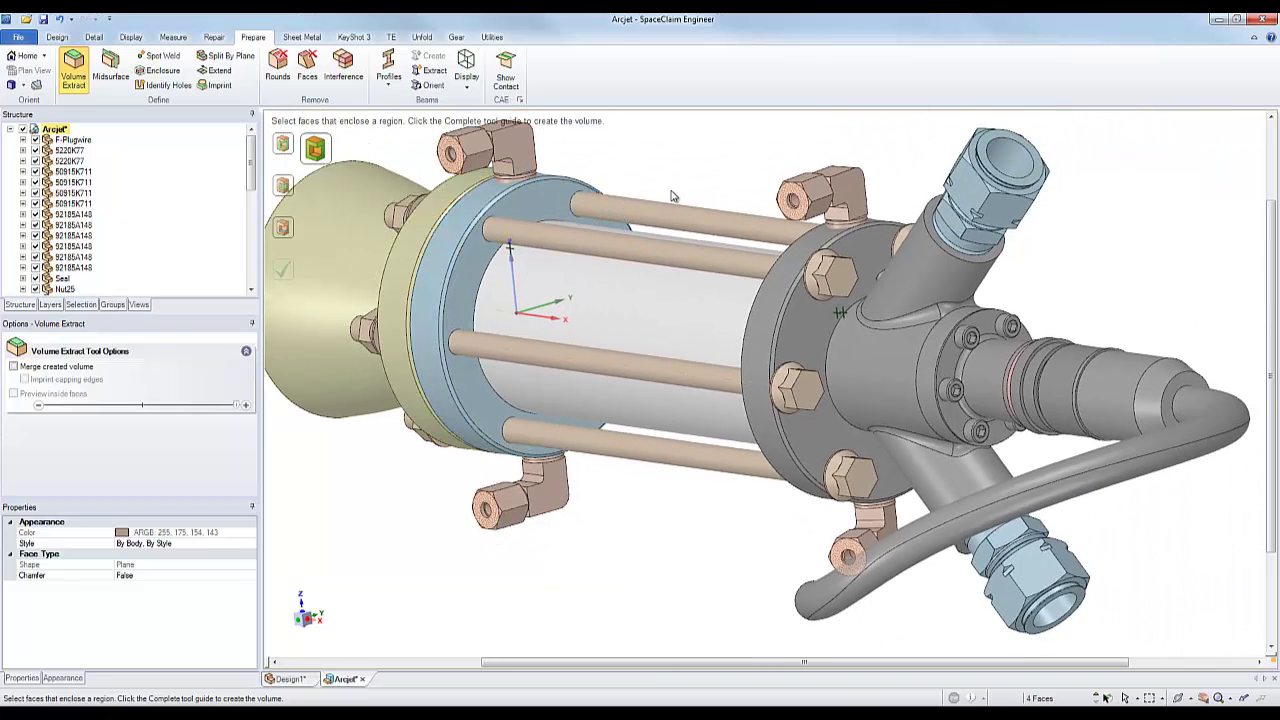
left_click(838, 272, "ctrl")
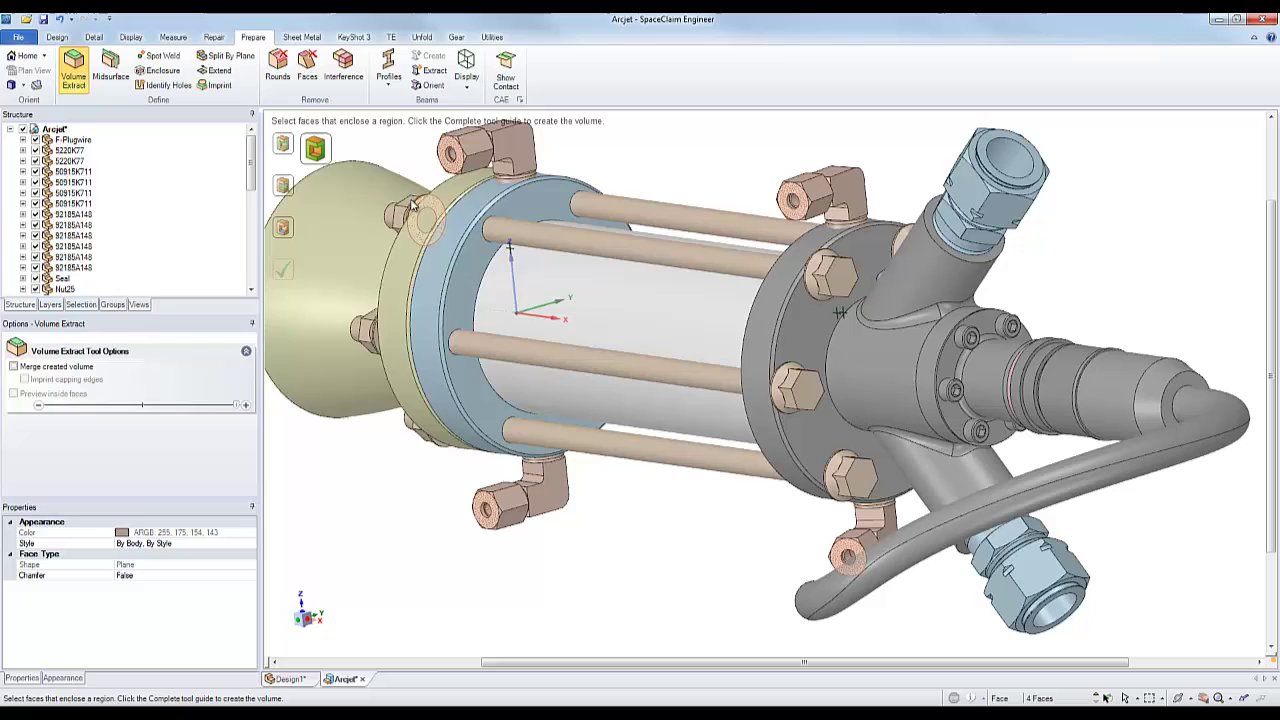
- Pick the bore of the lower elbow fitting near the nozzle as the inside face and create the fluid volume
key("Tab")
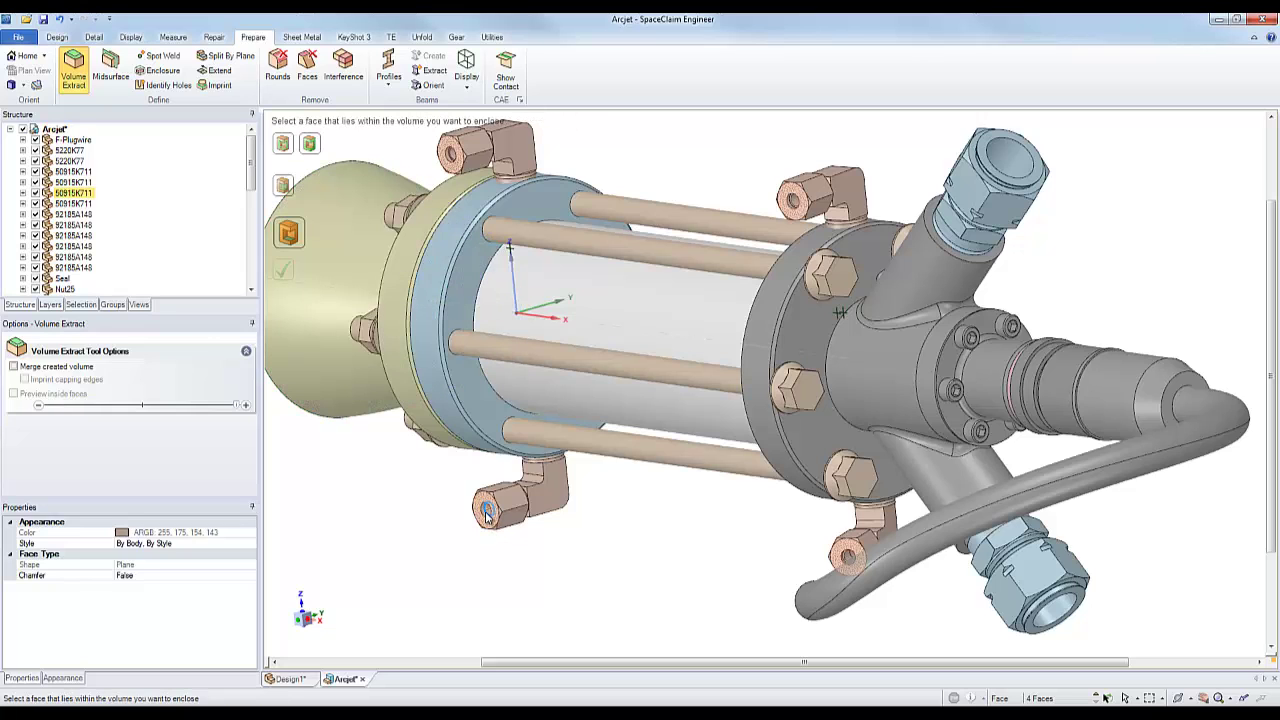
left_click(490, 514)
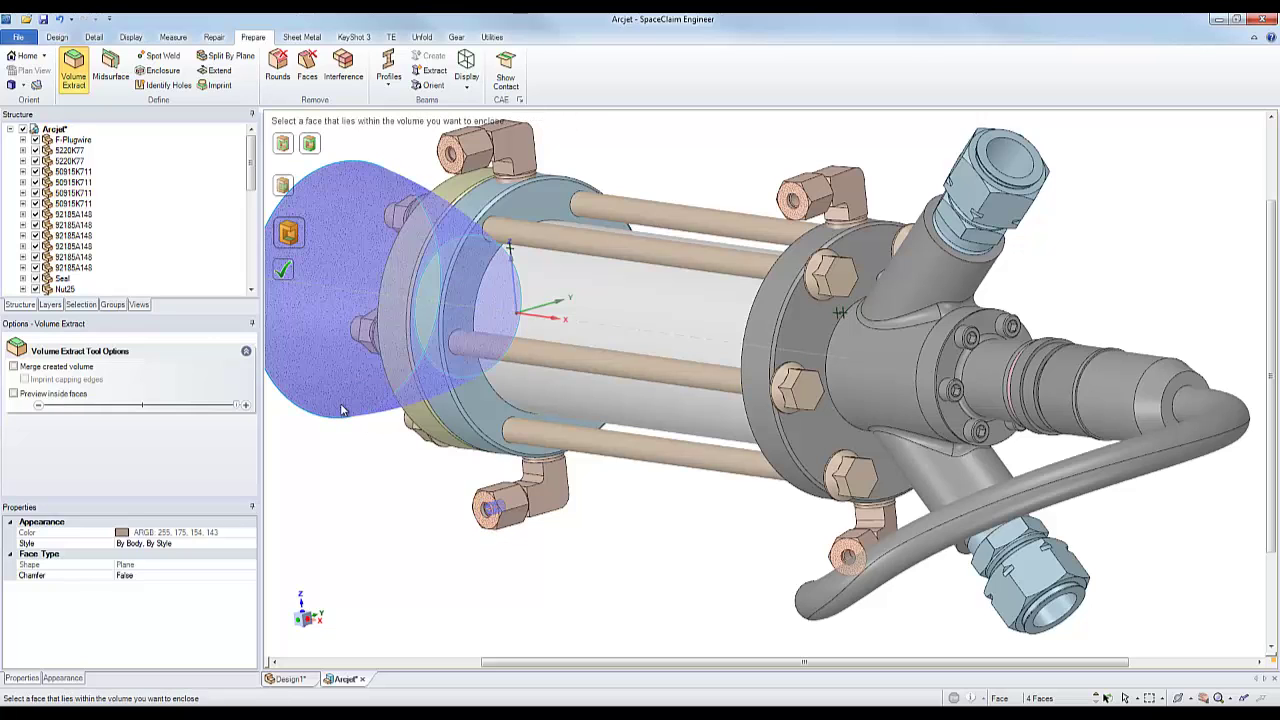
left_click(284, 272)
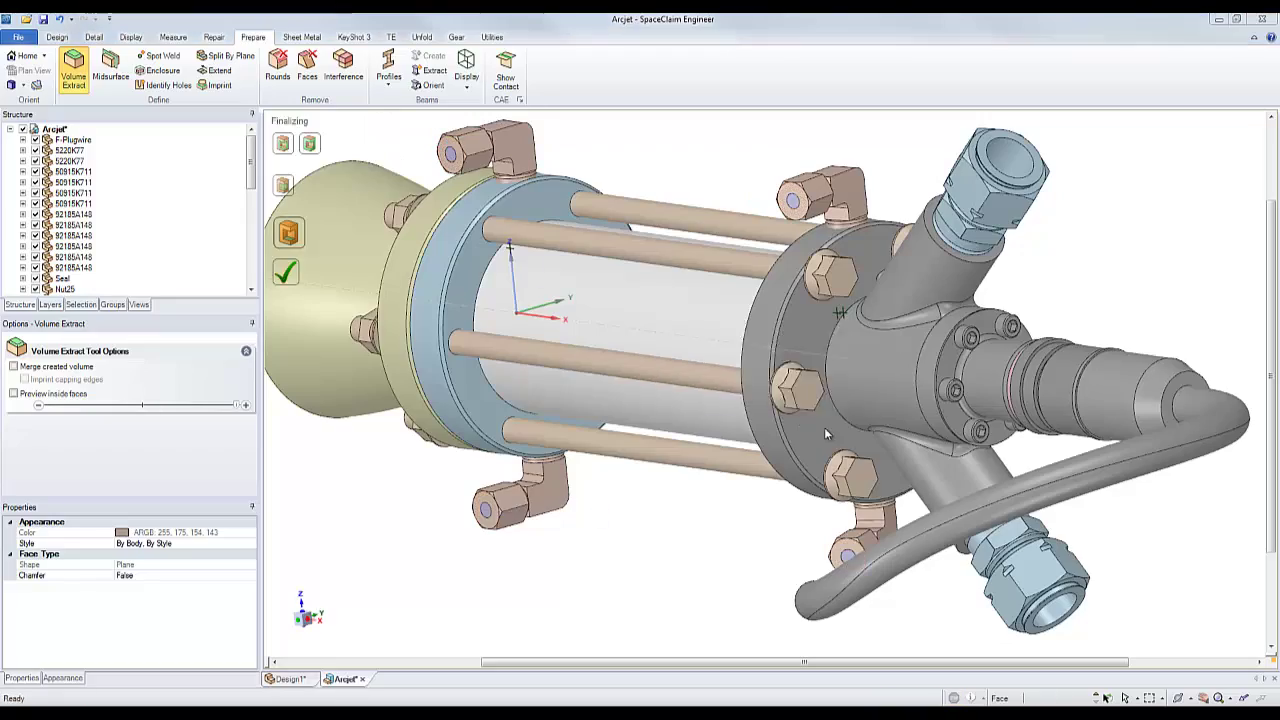
- Isolate the extracted volume body by hiding all other components of the assembly
middle_click_drag(738, 474, 791, 466)
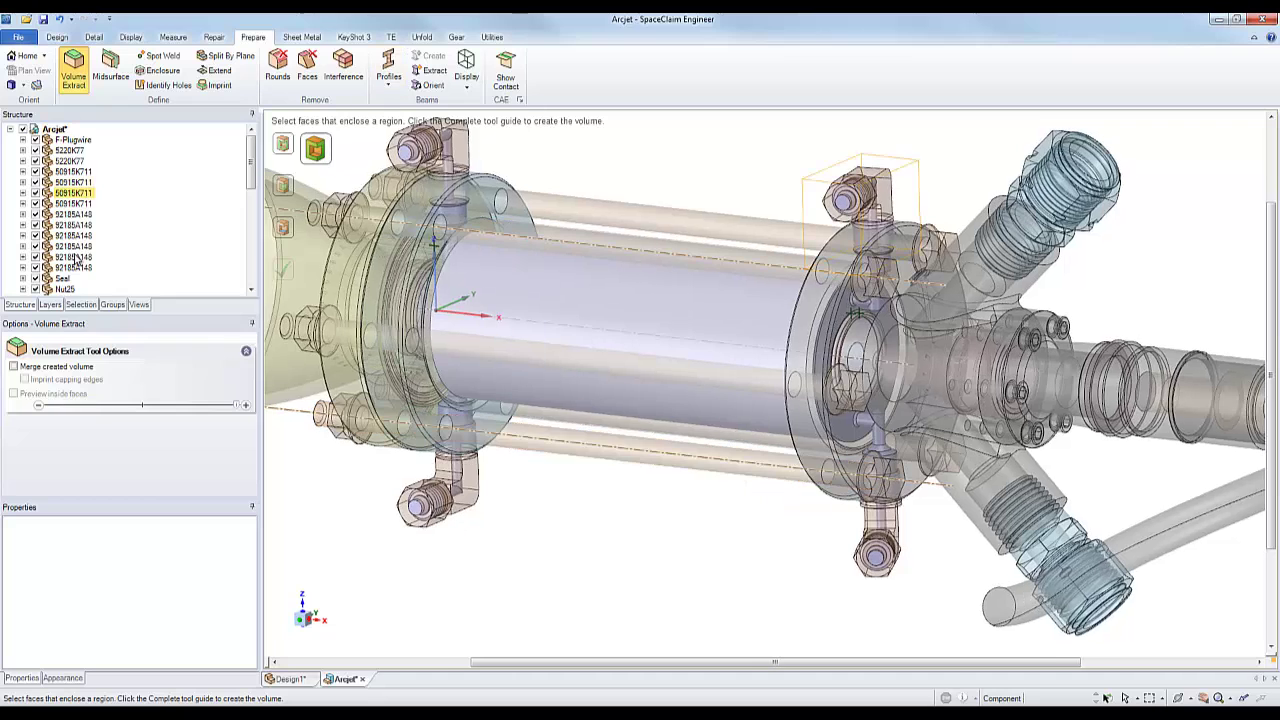
scroll(33, 283, "down", 9)
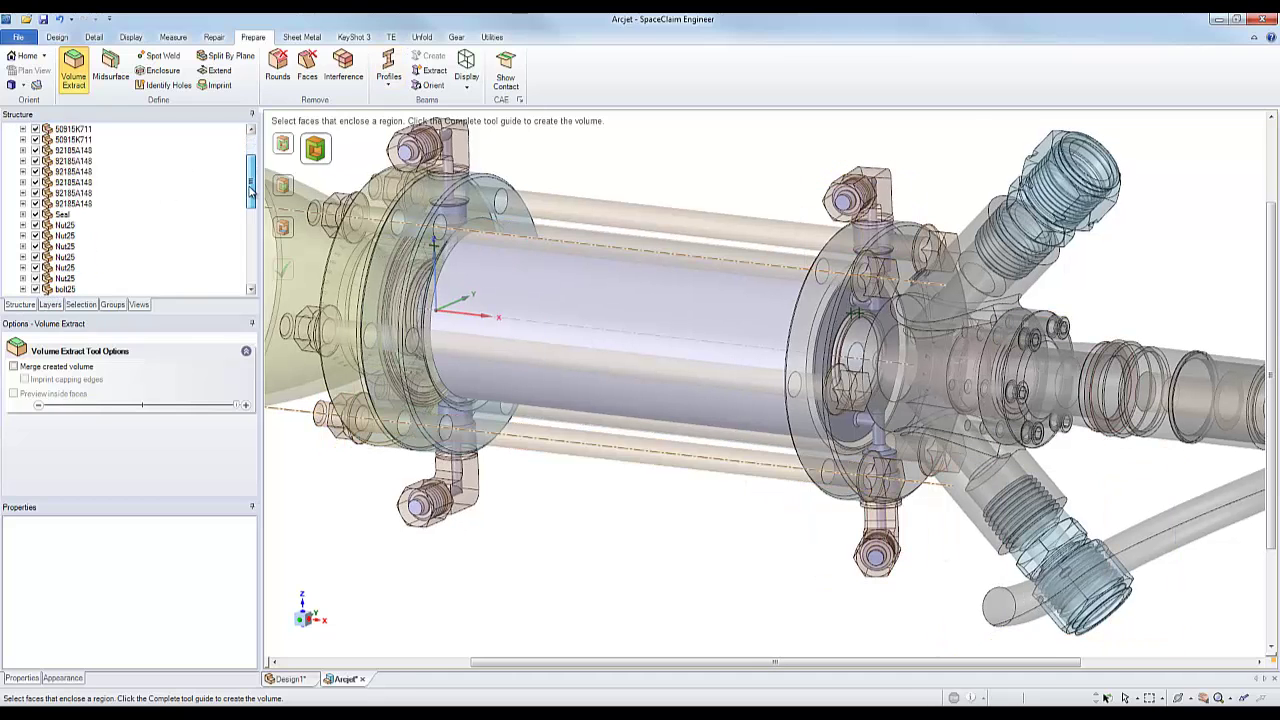
left_click(31, 289)
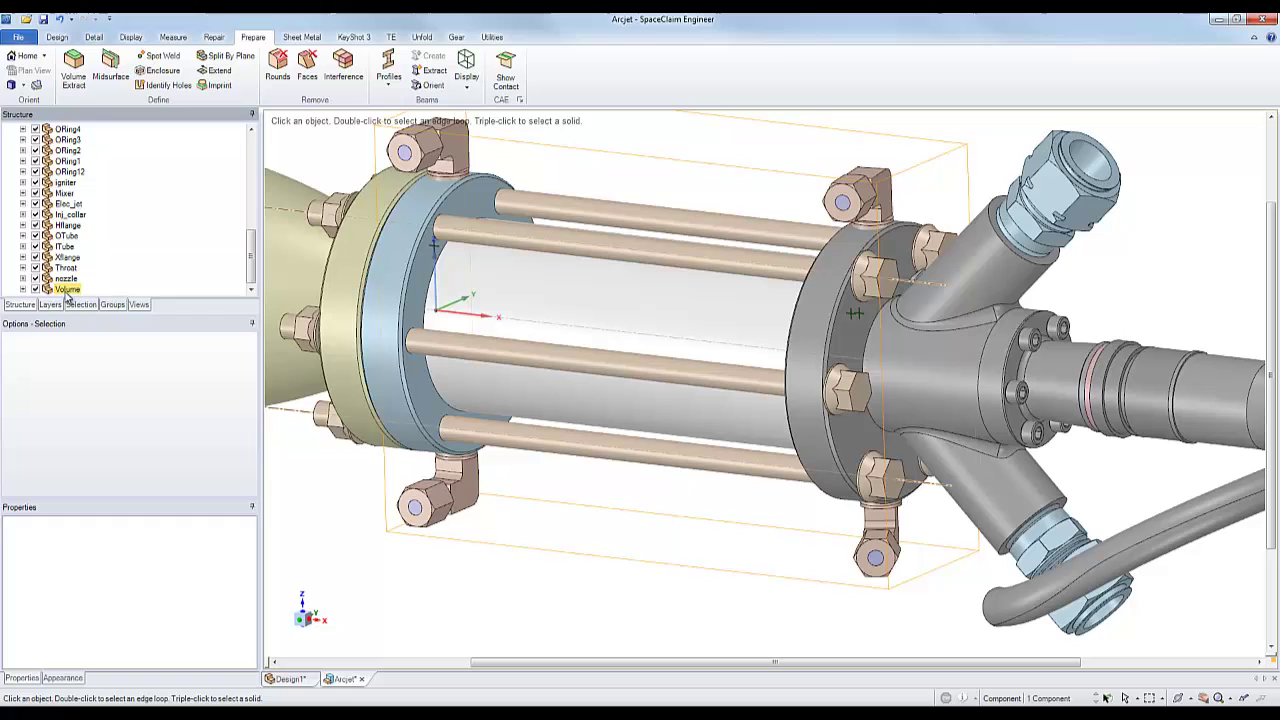
scroll(88, 284, "down", 1)
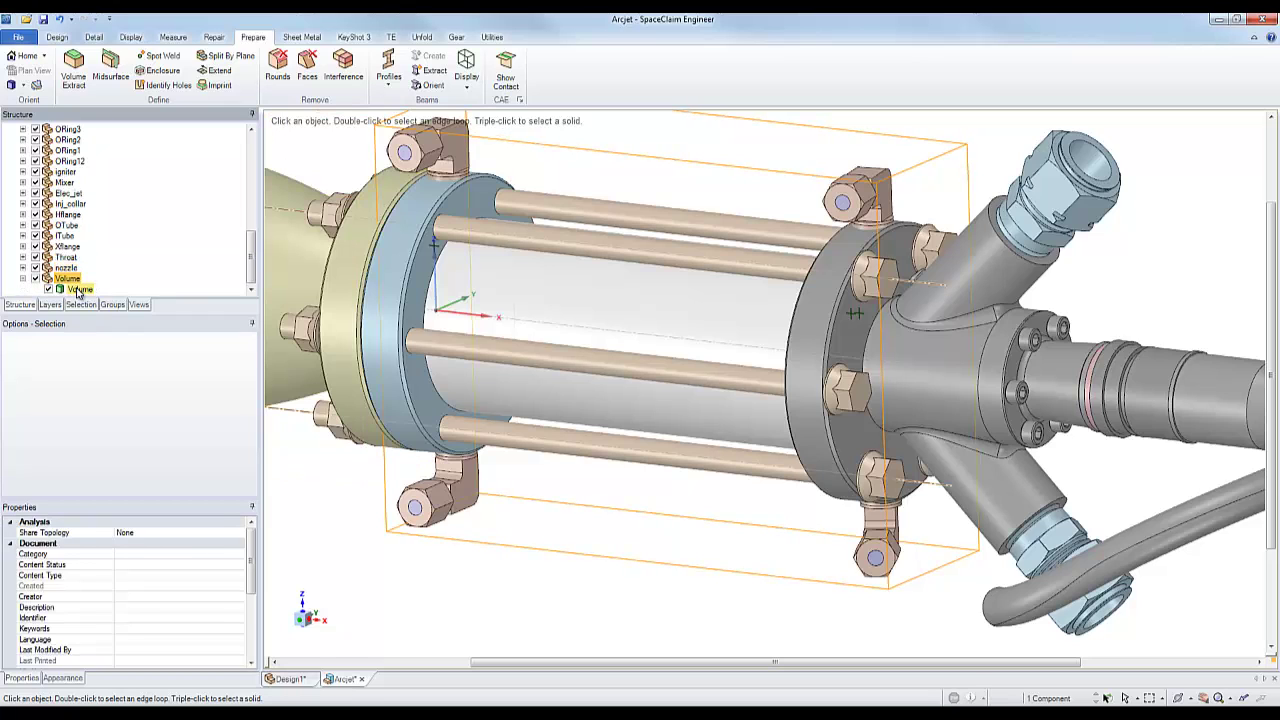
left_click(76, 291)
right_click(505, 534)
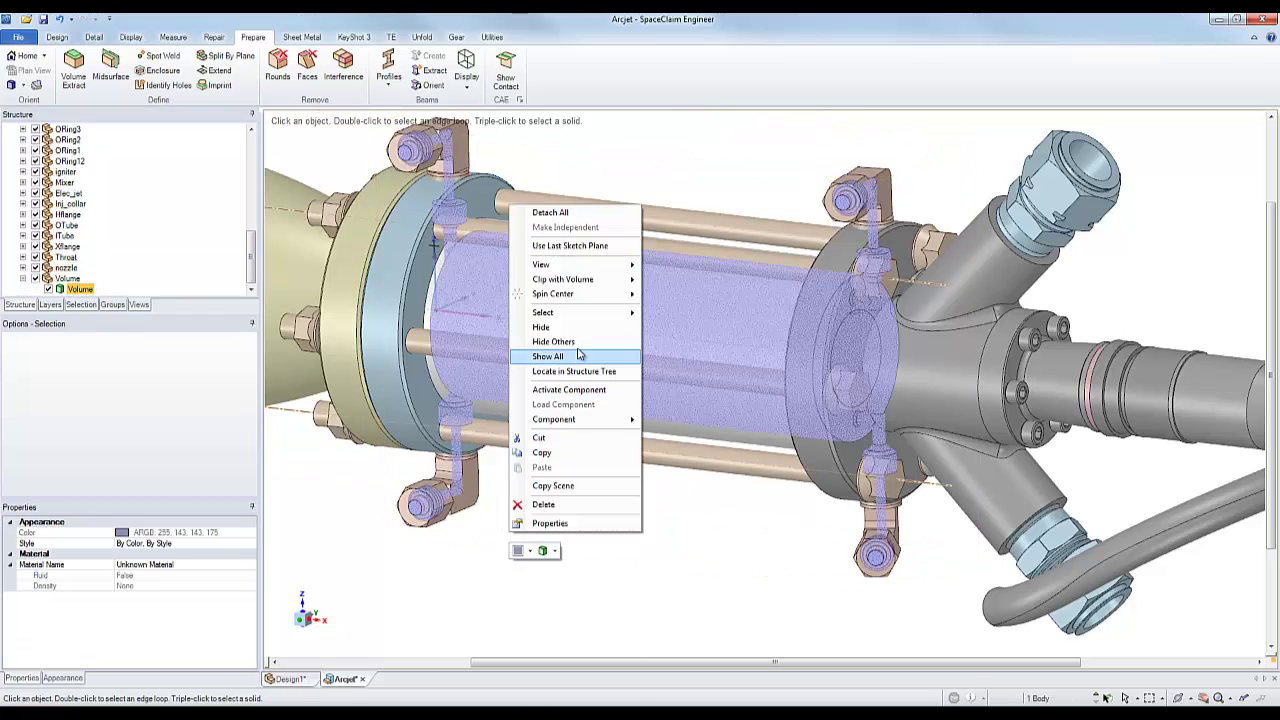
left_click(577, 343)
left_click(651, 223)
- Delete the small conical face where the thin vertical passage meets the wide cylindrical section of the extracted volume
mouse_move(651, 223)
middle_mouse_down()
mouse_move(654, 197)
mouse_move(752, 237)
mouse_move(575, 206)
middle_mouse_up()
scroll(477, 183, "up", 10)
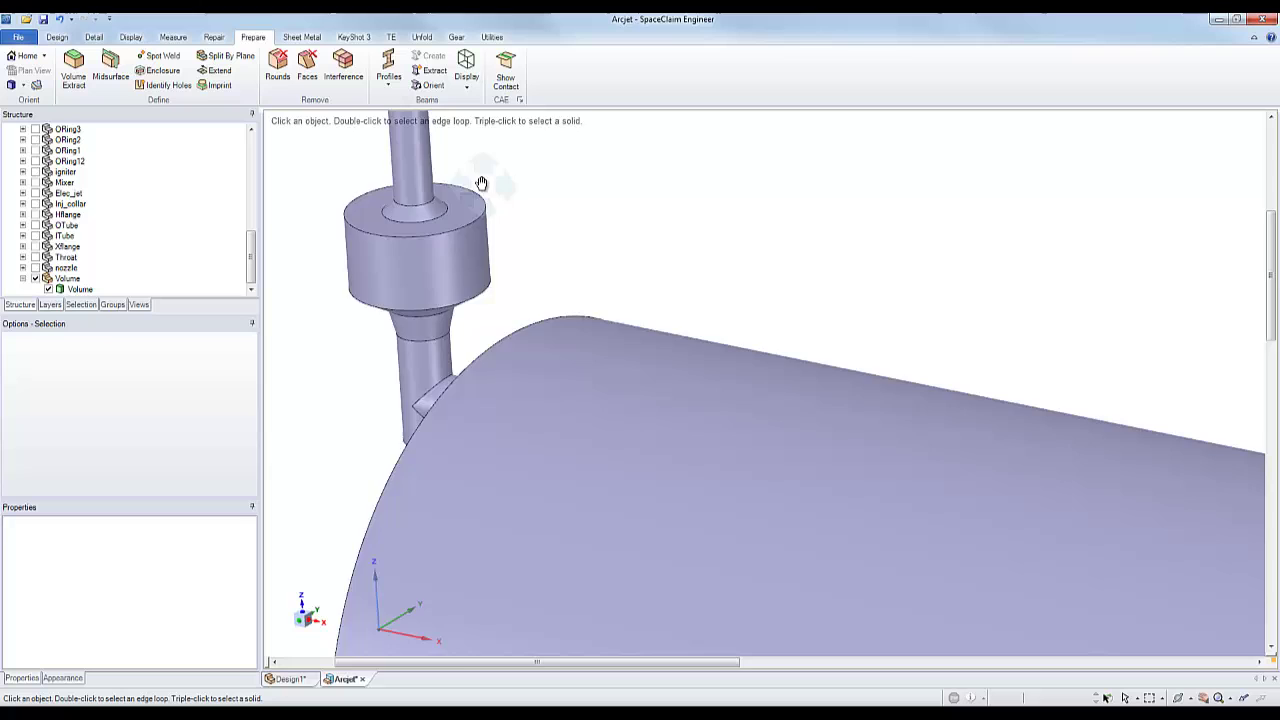
middle_click_drag(740, 380, 694, 311)
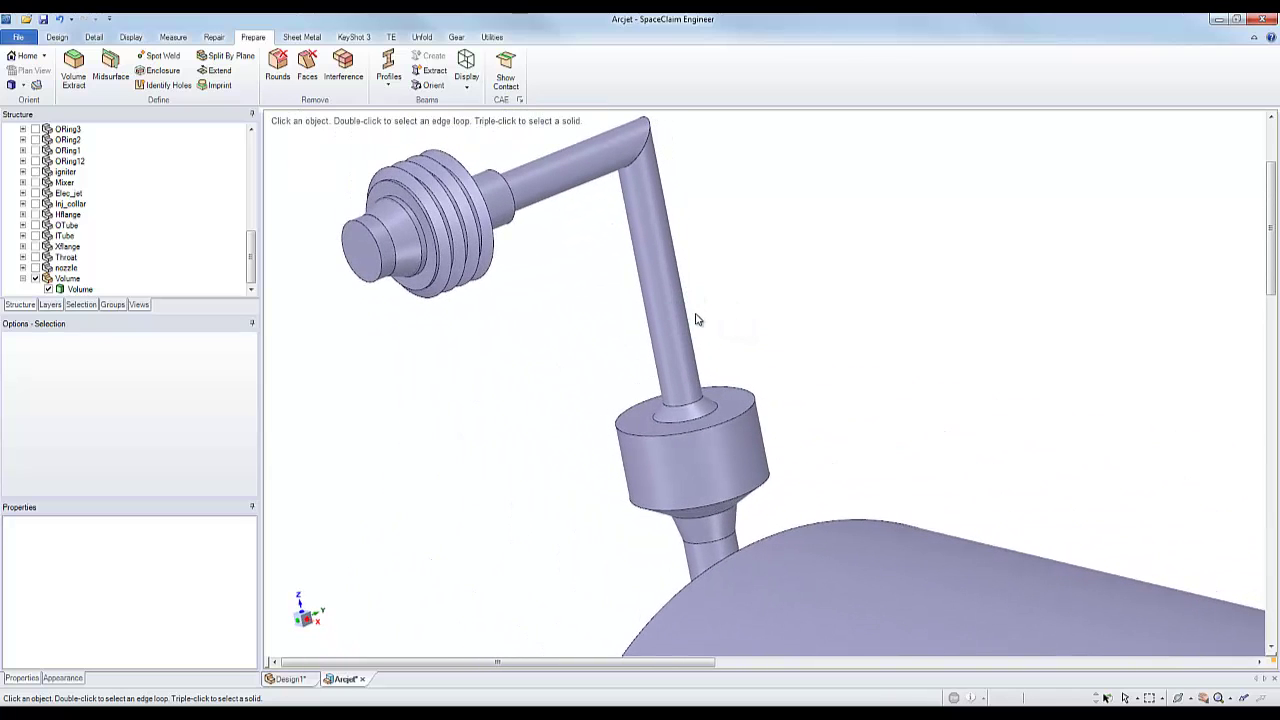
key("p")
left_click(690, 416)
left_click(691, 411)
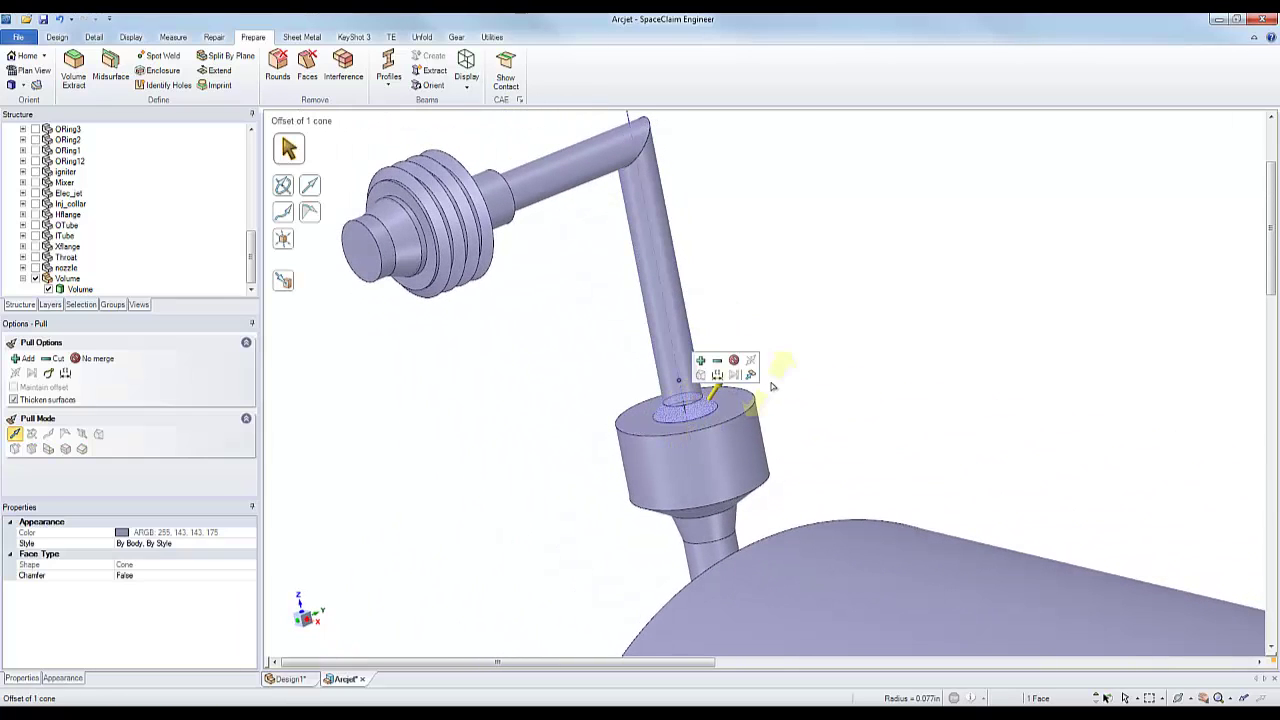
scroll(771, 382, "up", 3)
left_click_drag(768, 424, 787, 388)
key("Delete")
scroll(774, 386, "down", 2)
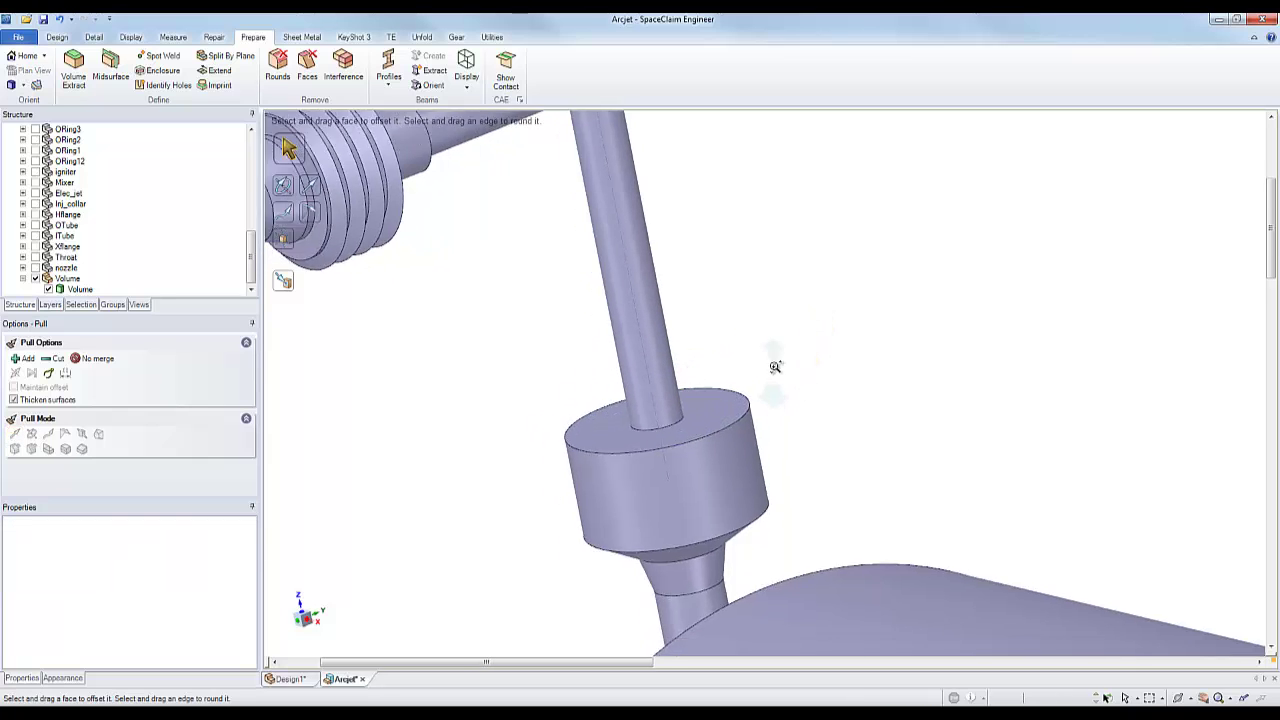
- Create a driving dimension group from the radius of the wide cylindrical section on the vertical passage
left_click(726, 469)
mouse_move(838, 446)
left_mouse_down()
mouse_move(886, 443)
mouse_move(857, 437)
left_mouse_up()
left_click(113, 306)
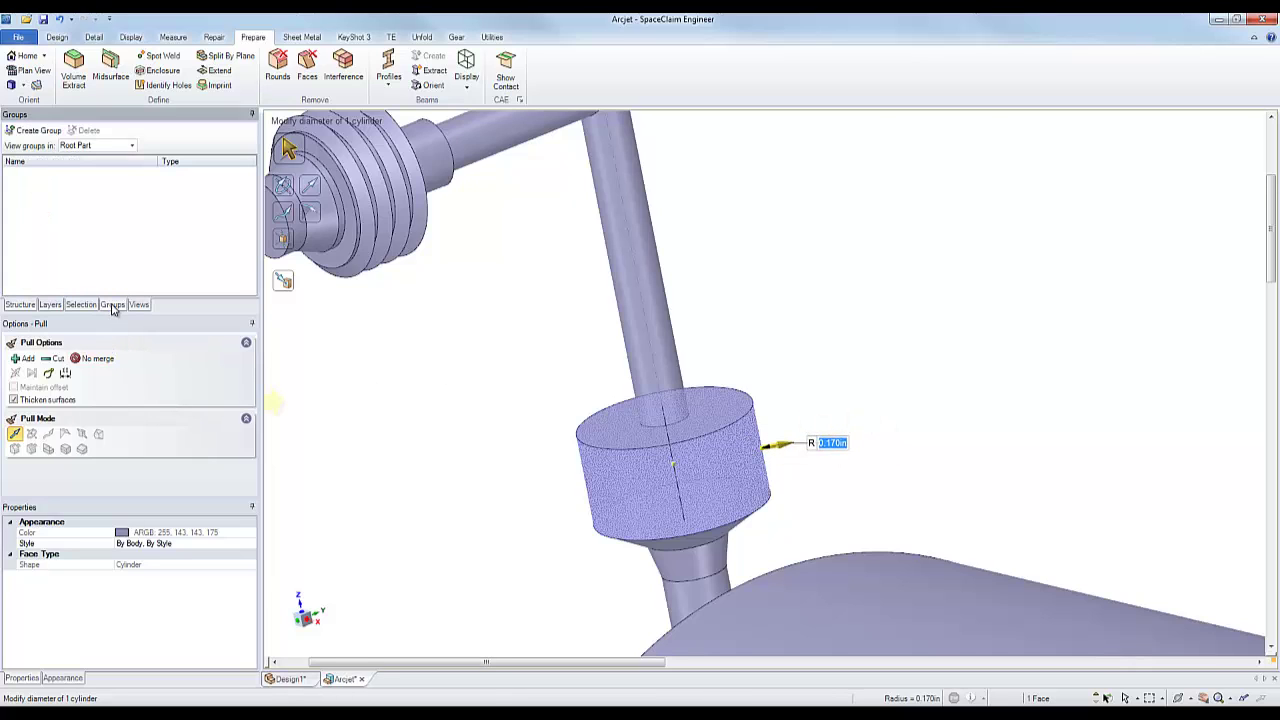
left_click(36, 131)
left_click(180, 192)
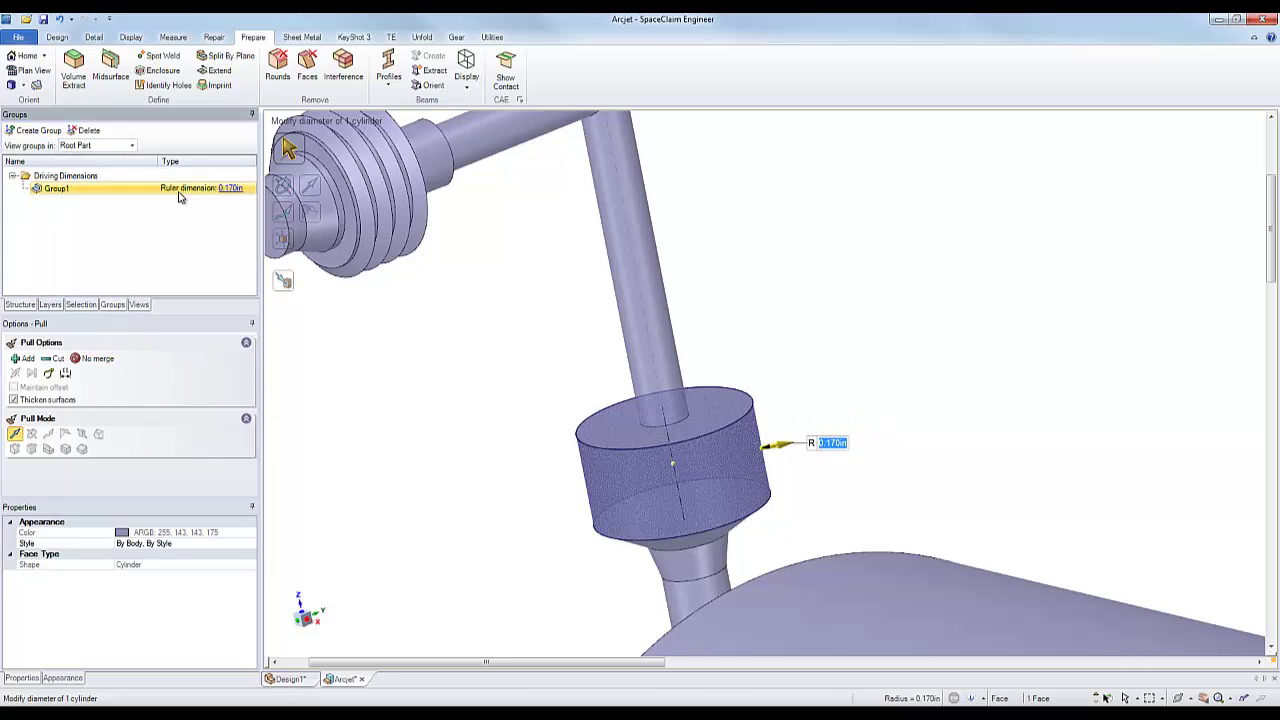
- Set the driving dimension of the new group to 0.2 in
left_click(230, 189)
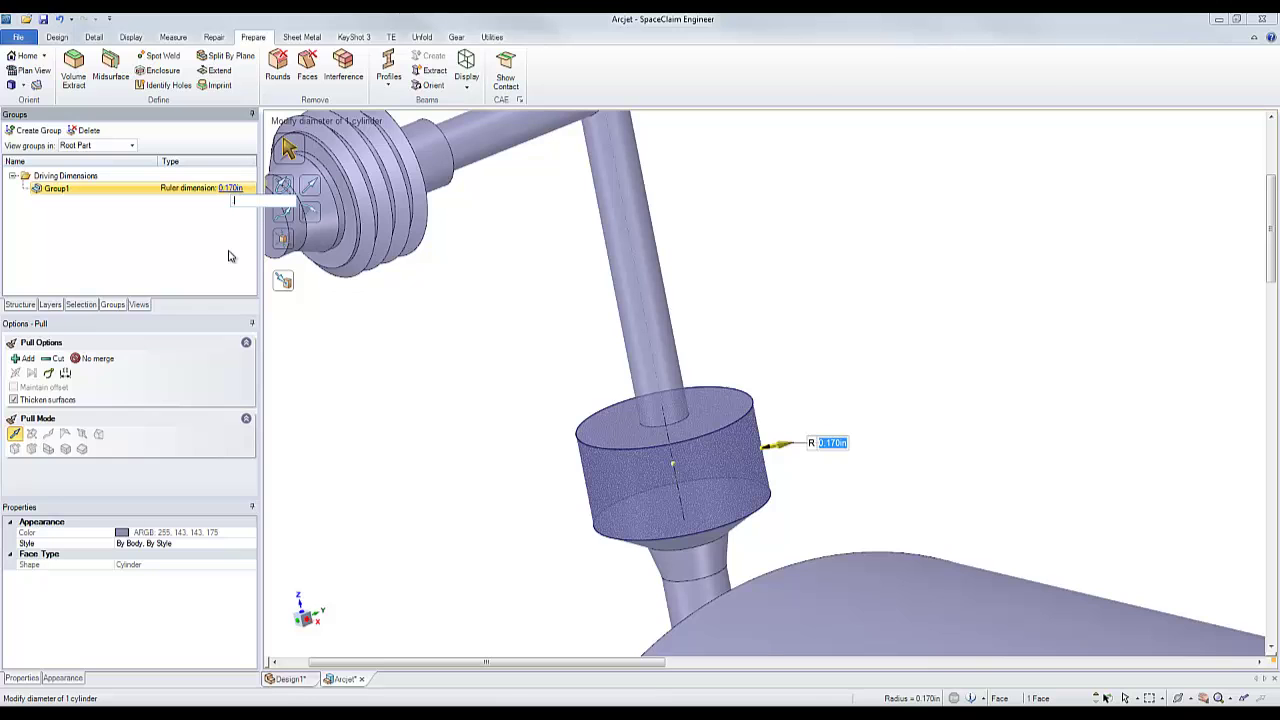
type(".2")
key("Return")
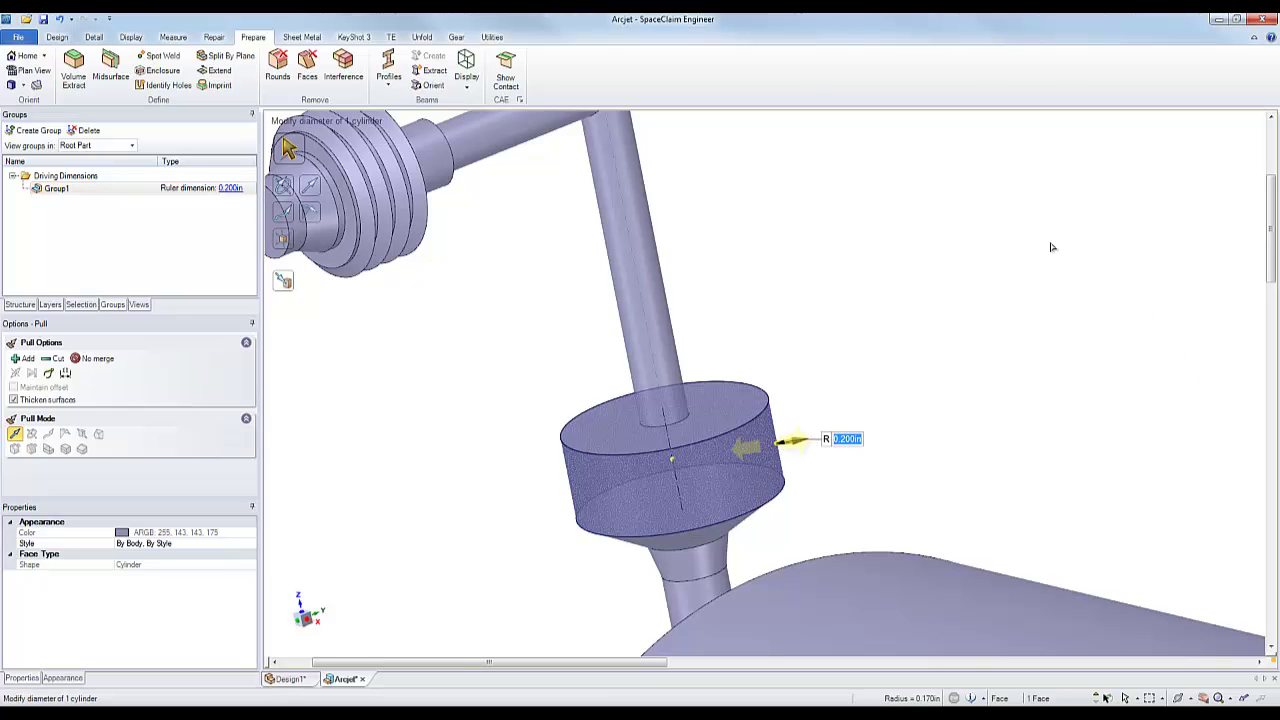
left_click(791, 316)
- Show all components of the Arcjet assembly again and return to the start of the component list
middle_click_drag(784, 318, 786, 200, "ctrl")
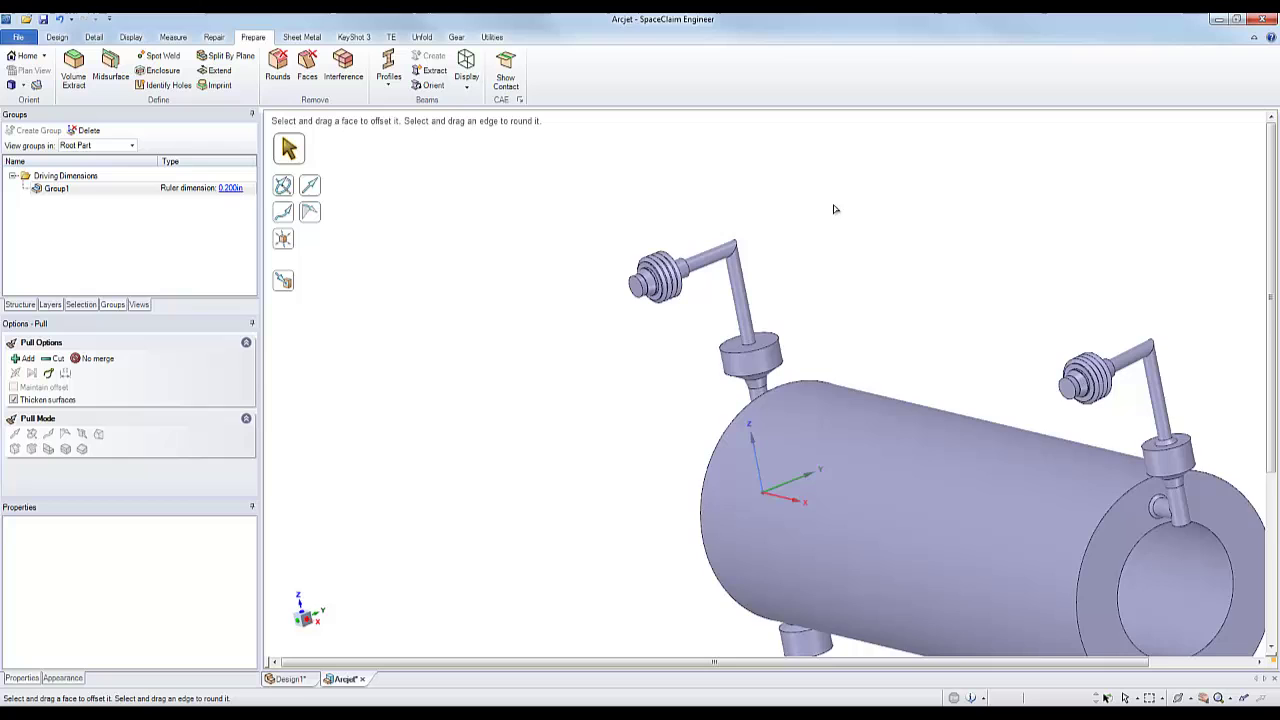
middle_click_drag(962, 336, 737, 220, "shift")
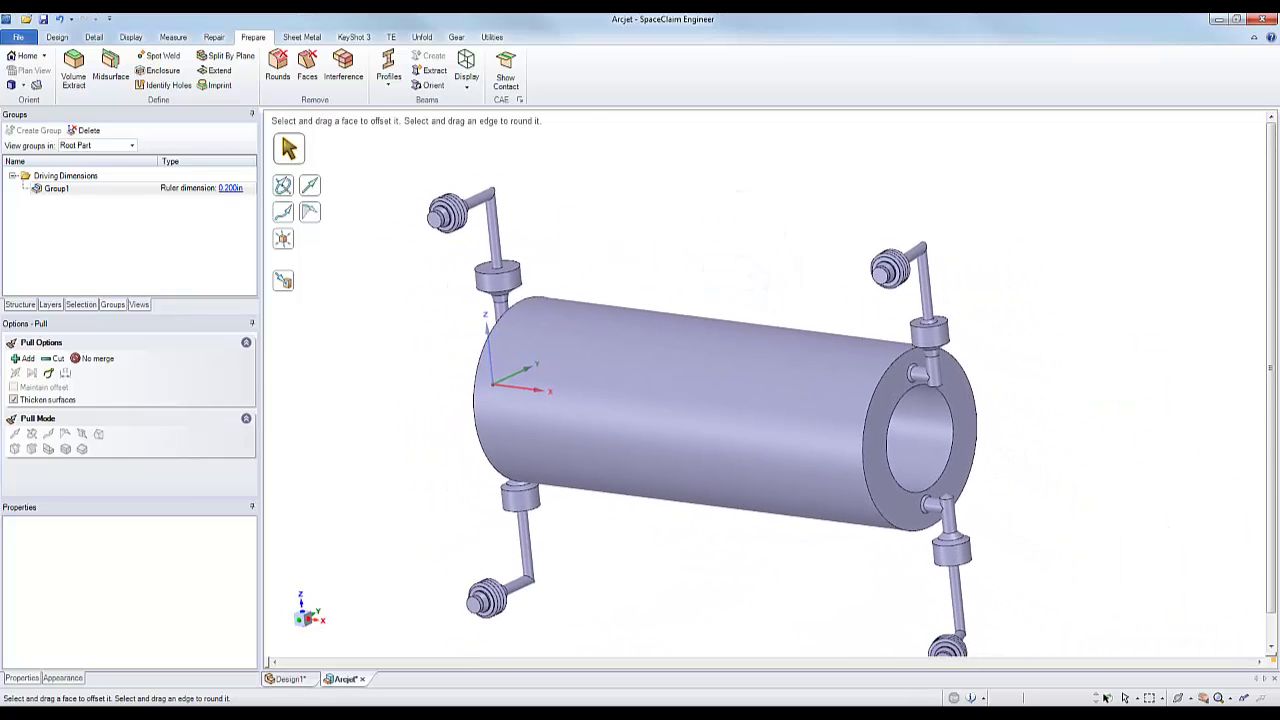
right_click(597, 262)
left_click(632, 345)
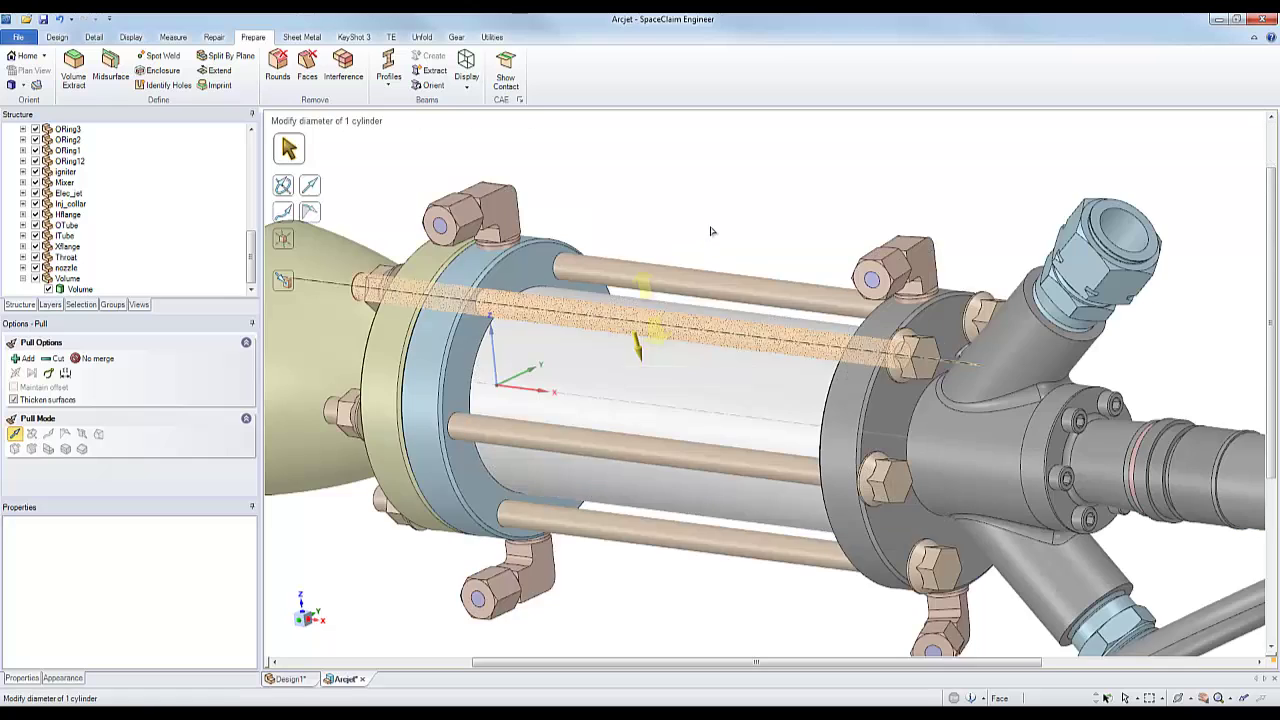
scroll(709, 213, "down", 5)
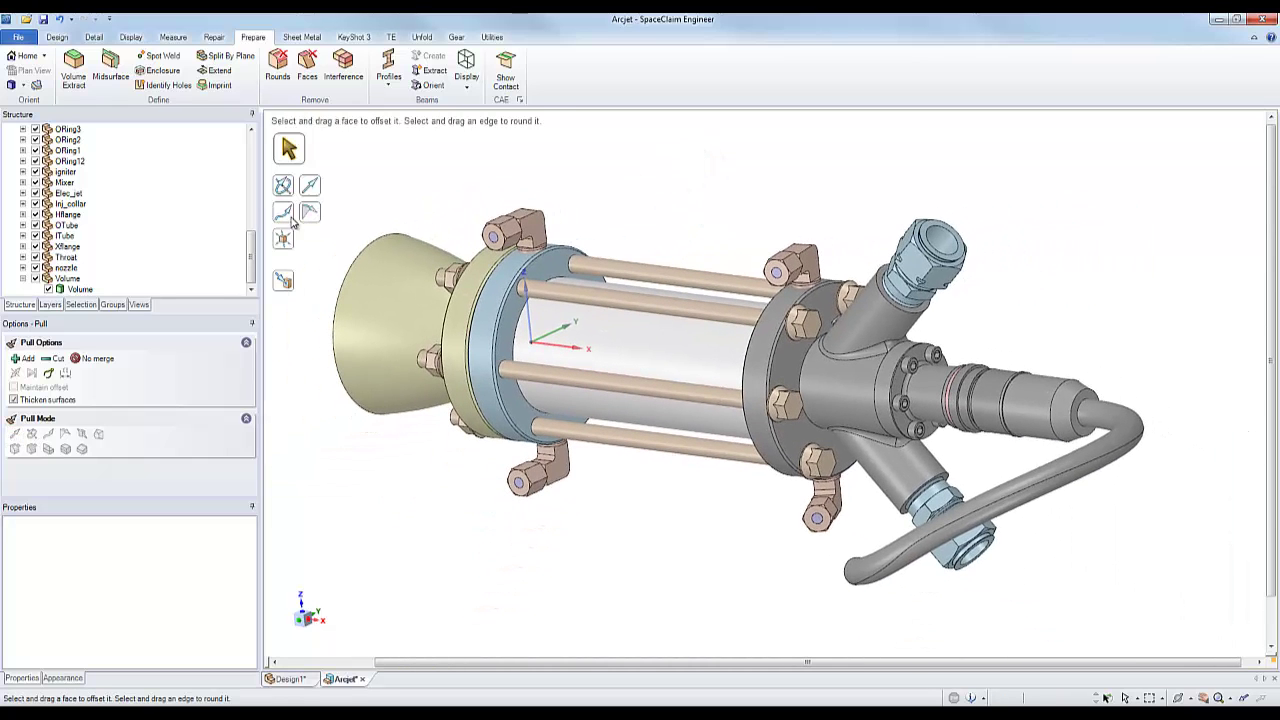
left_click_drag(251, 250, 253, 150)
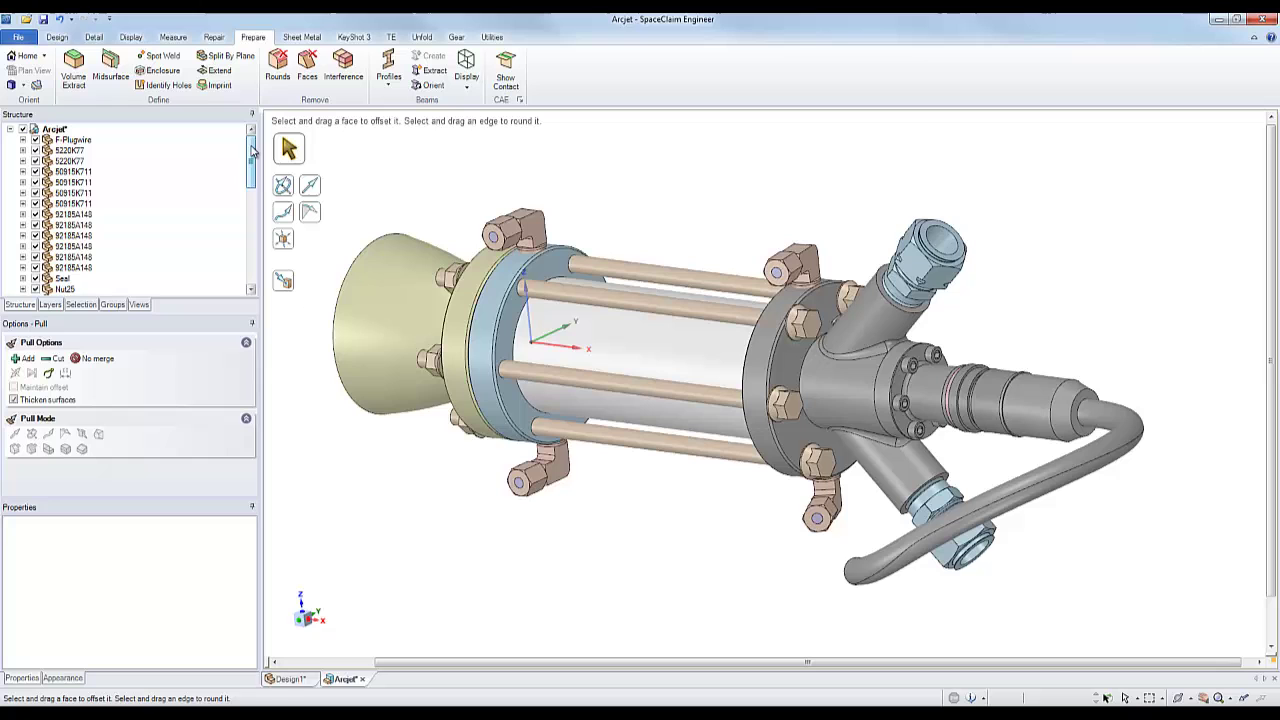
- With Volume Extract, select the nozzle rim and both 5220K77 fitting end faces as enclosing faces, with the upper fitting's bore as inside face
left_click(73, 66)
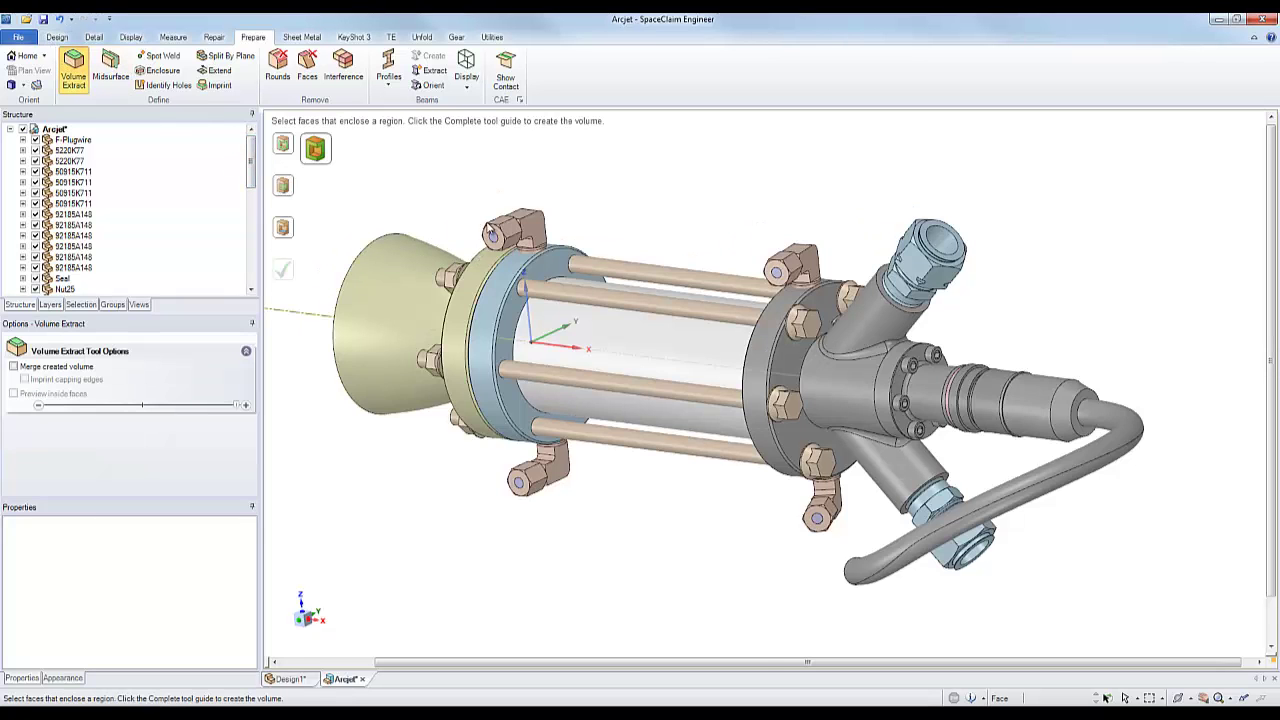
middle_click_drag(488, 229, 680, 255)
middle_click_drag(410, 200, 722, 229, "shift")
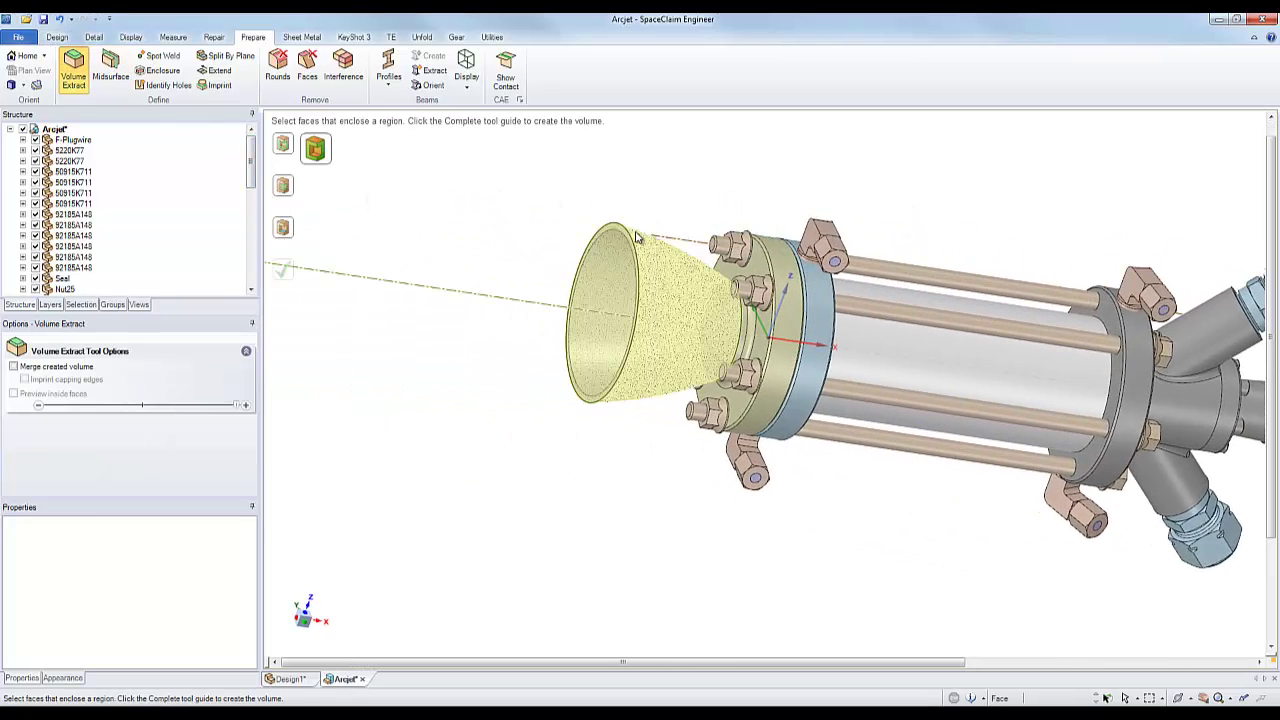
left_click(636, 239)
middle_click_drag(636, 239, 800, 180)
left_click(995, 241)
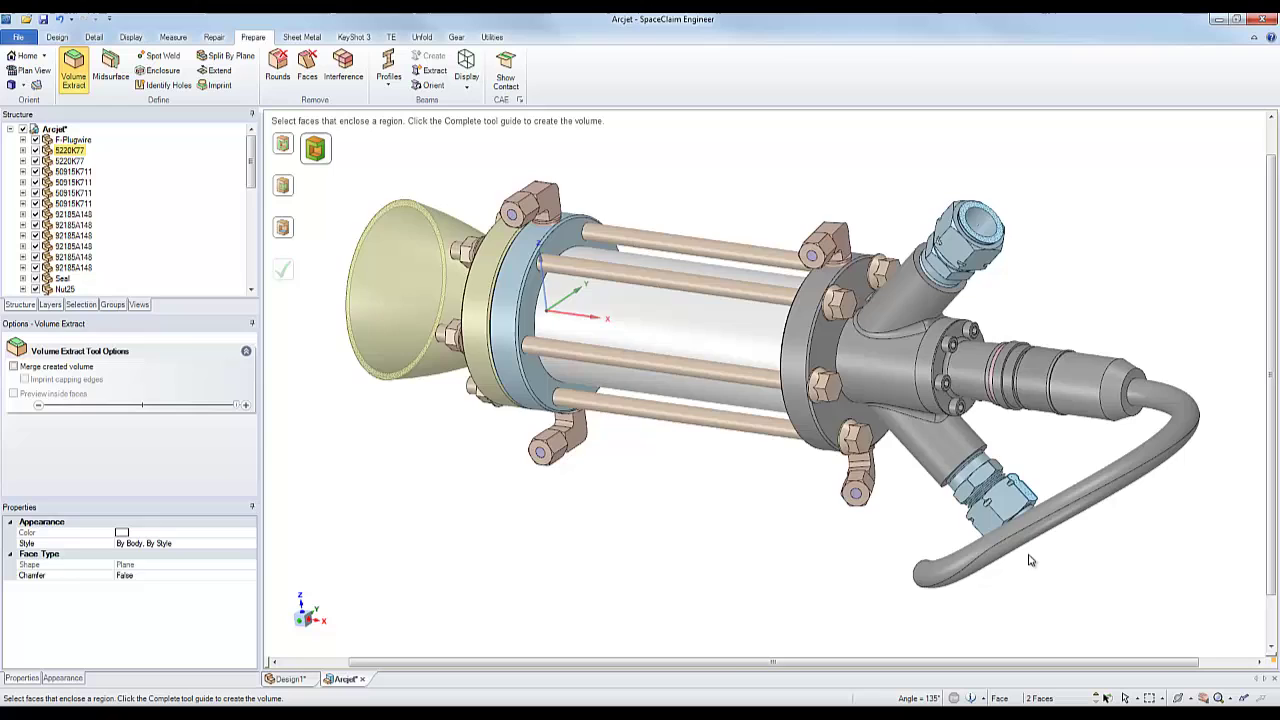
middle_click_drag(1029, 558, 1048, 602)
left_click(1049, 601)
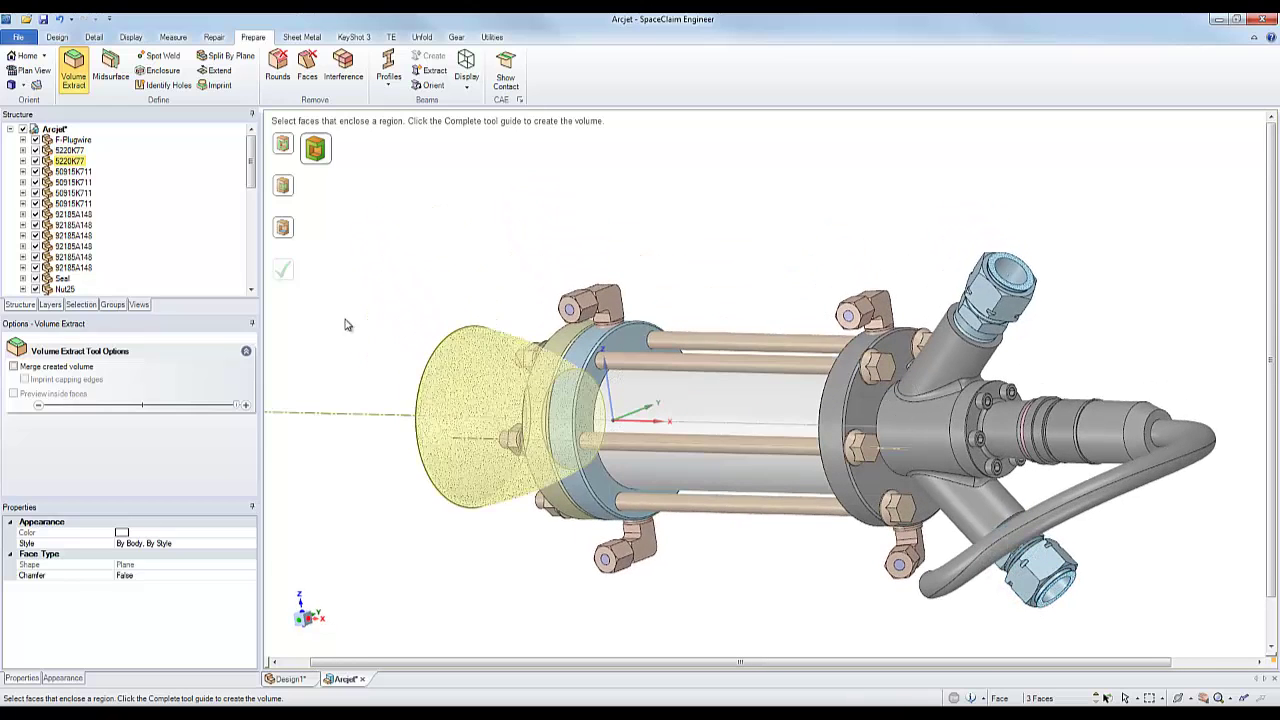
left_click(284, 228)
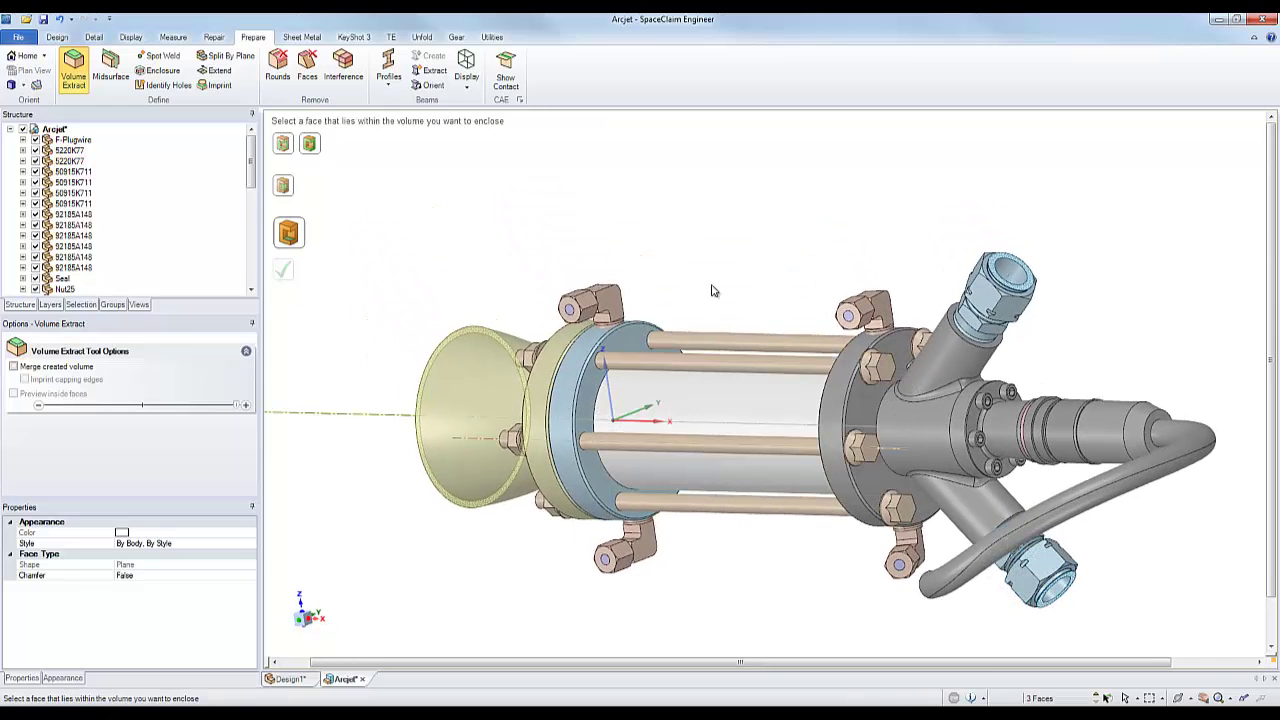
left_click(1017, 277)
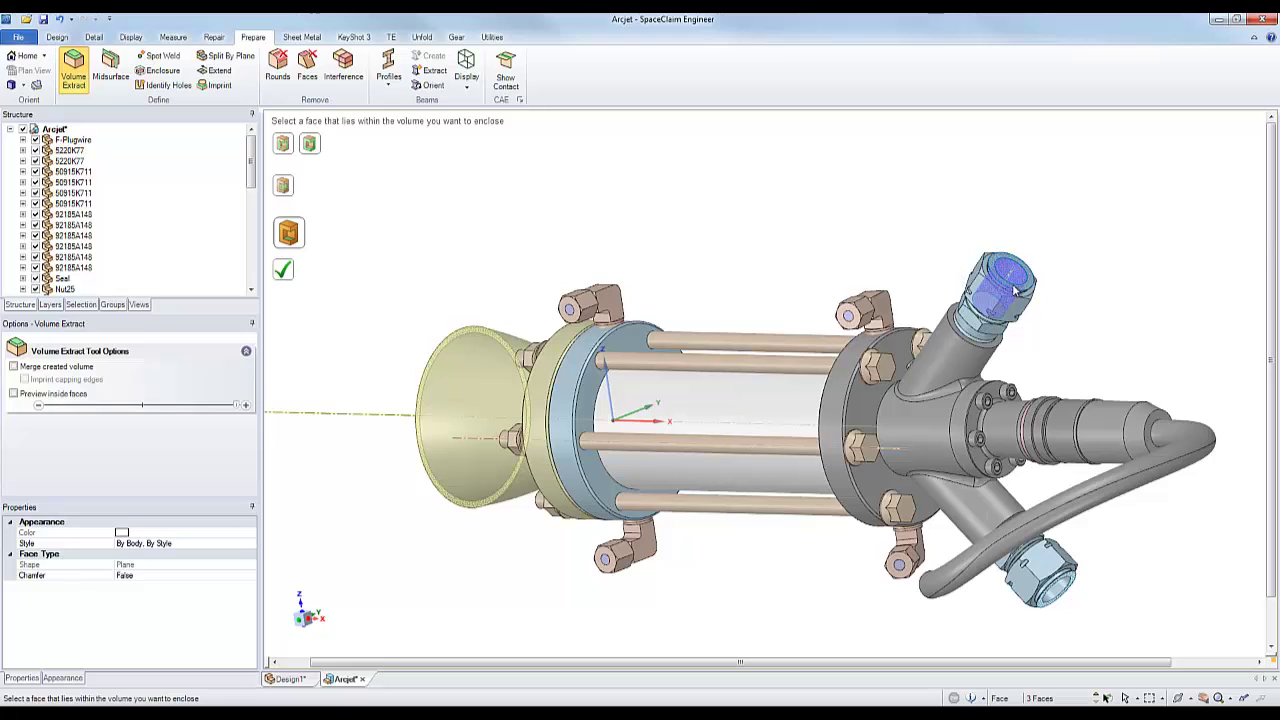
- Try to create the fluid volume from the selected faces and isolate it by hiding the other components
left_click(286, 276)
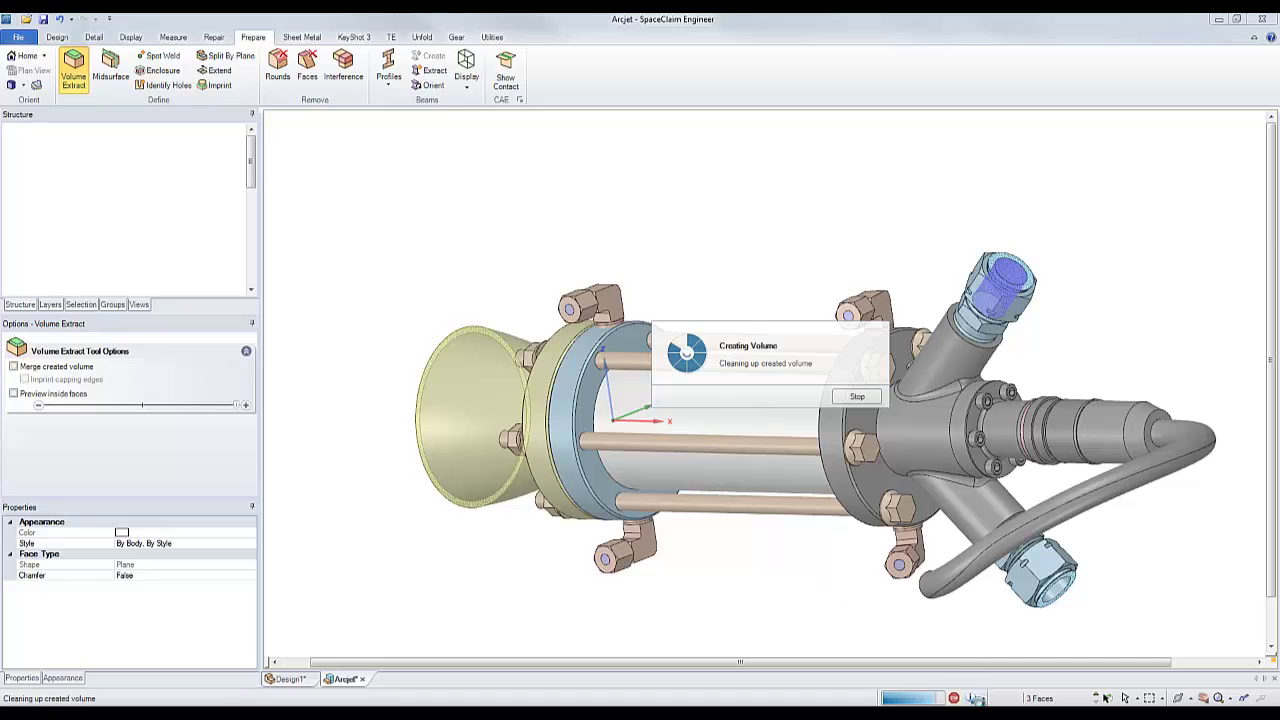
middle_click_drag(709, 551, 885, 550)
middle_click_drag(801, 546, 782, 496, "shift")
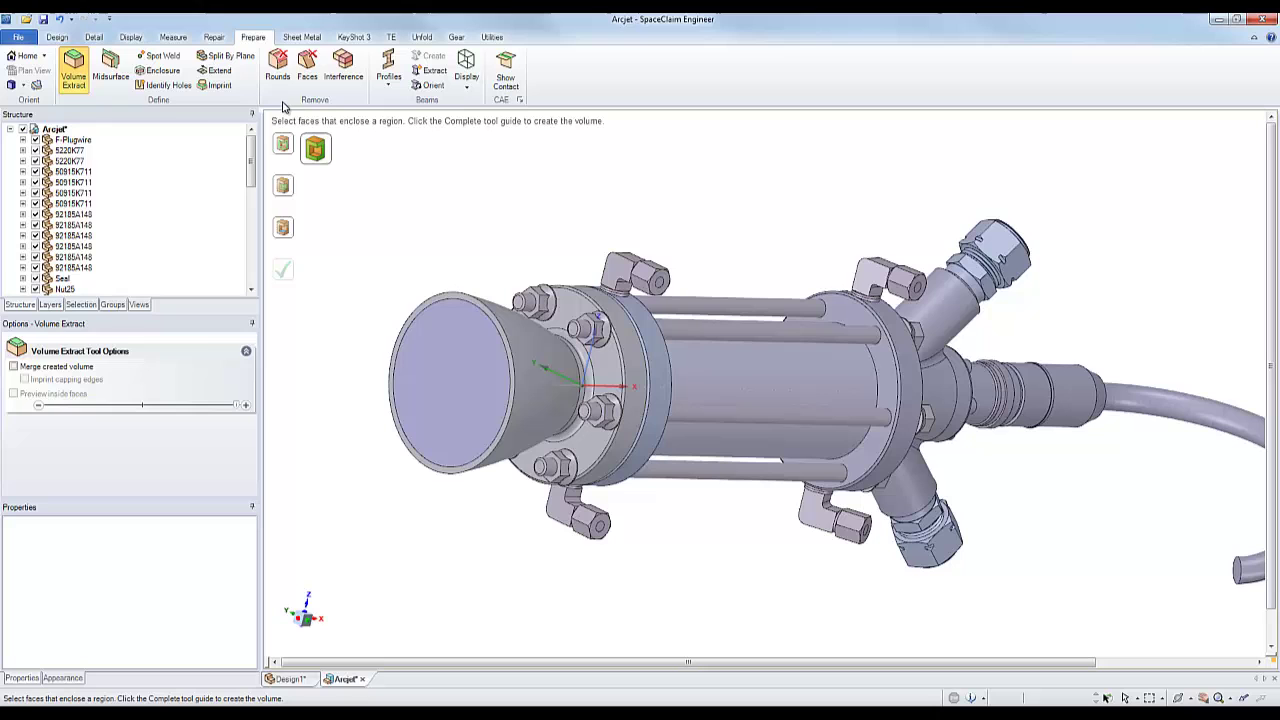
key("Escape")
right_click(450, 350)
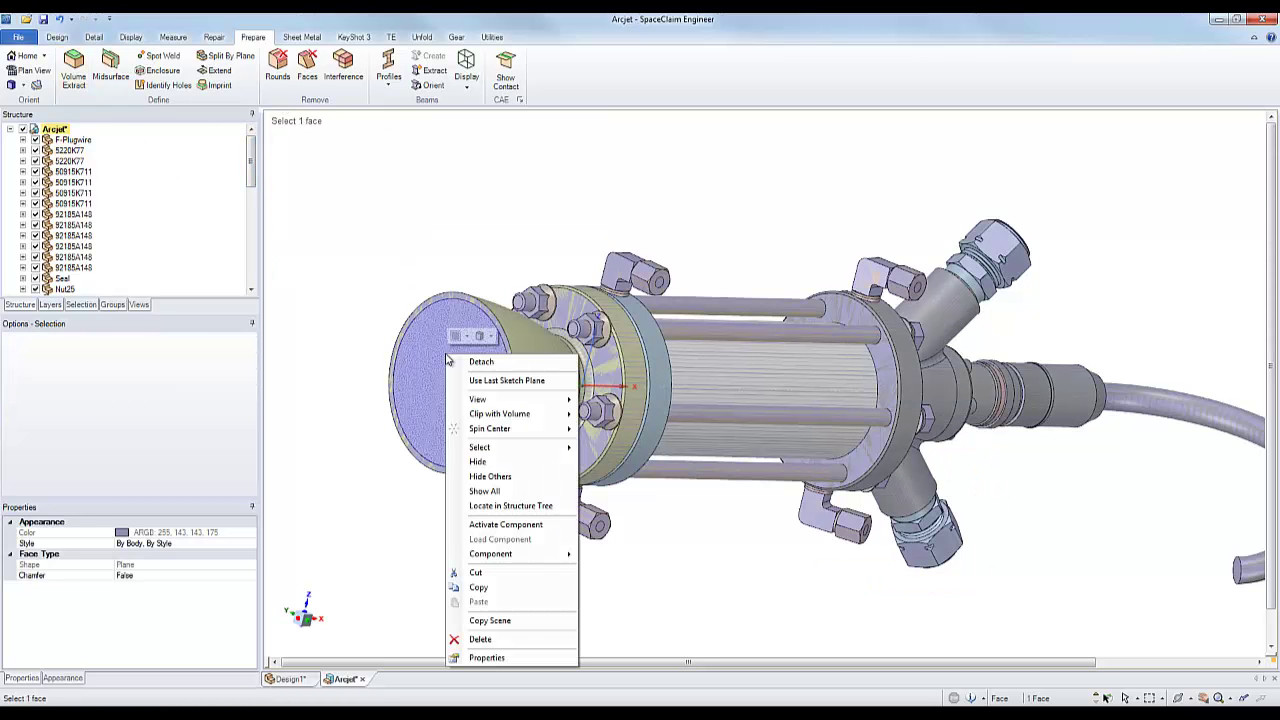
left_click(500, 477)
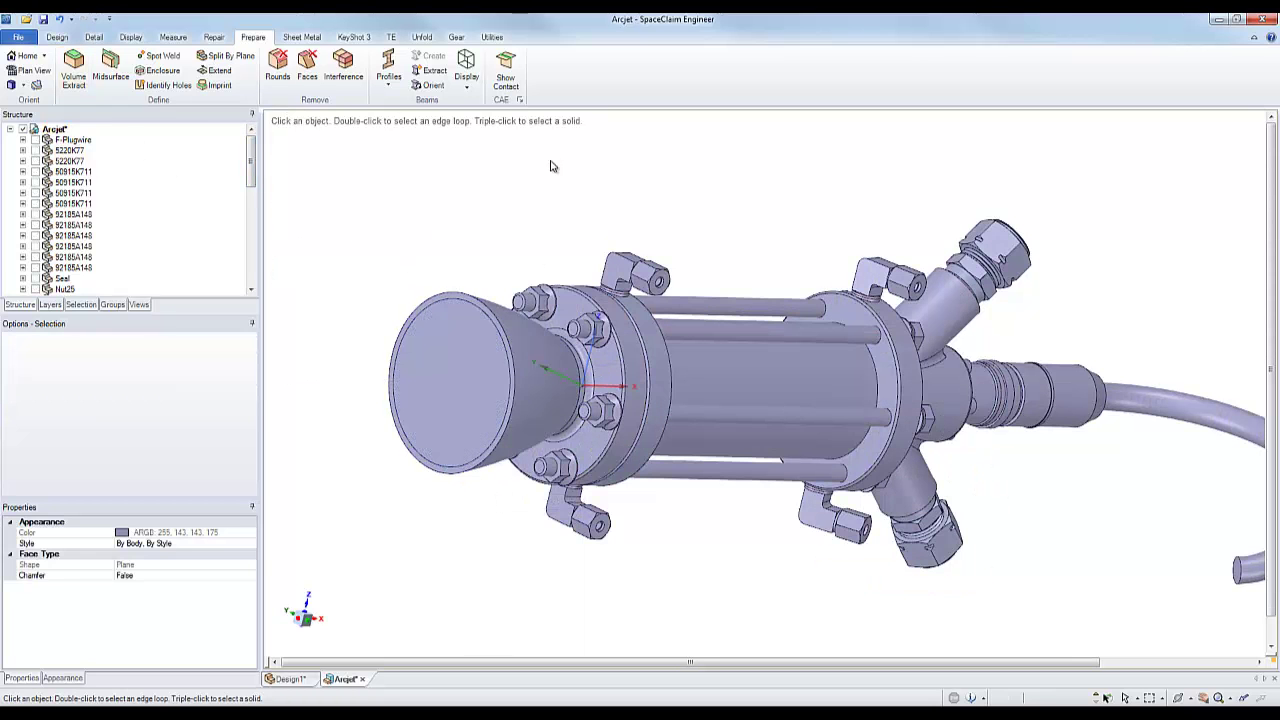
middle_click_drag(552, 165, 506, 194)
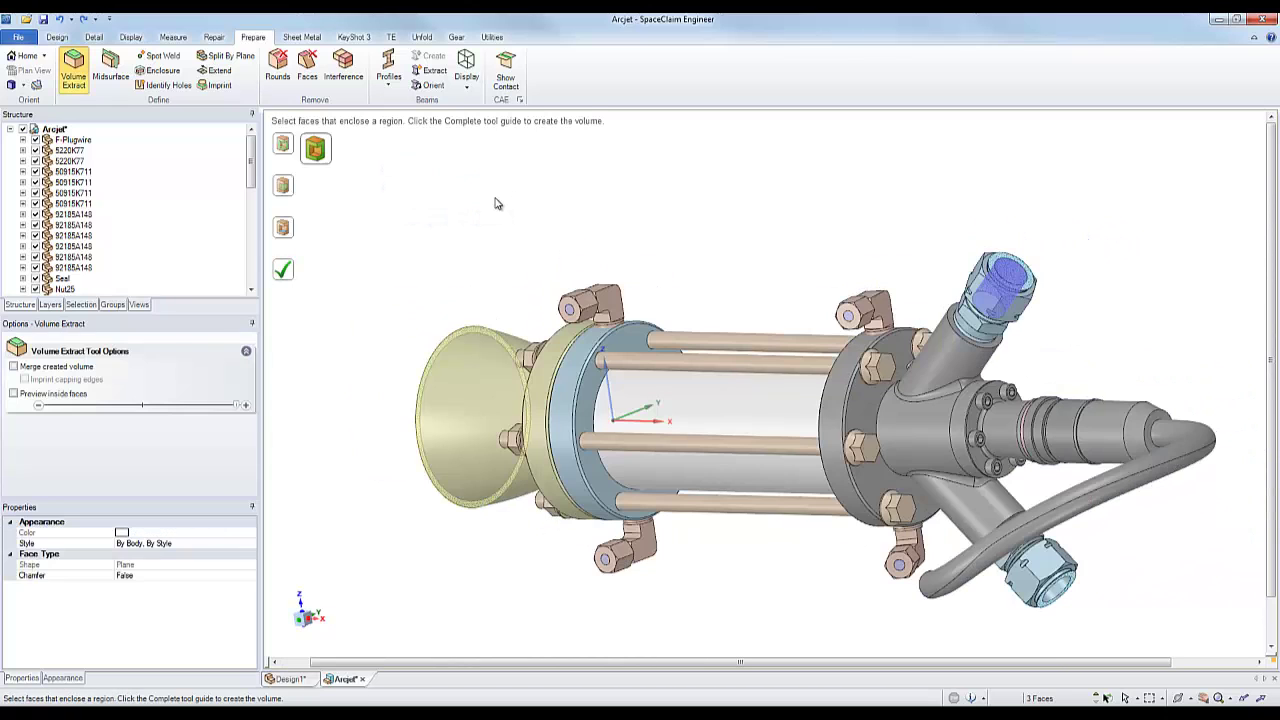
- Preview the inside faces and step the preview back to the stage where it reaches the mixer's outer surface
middle_click_drag(493, 203, 702, 220)
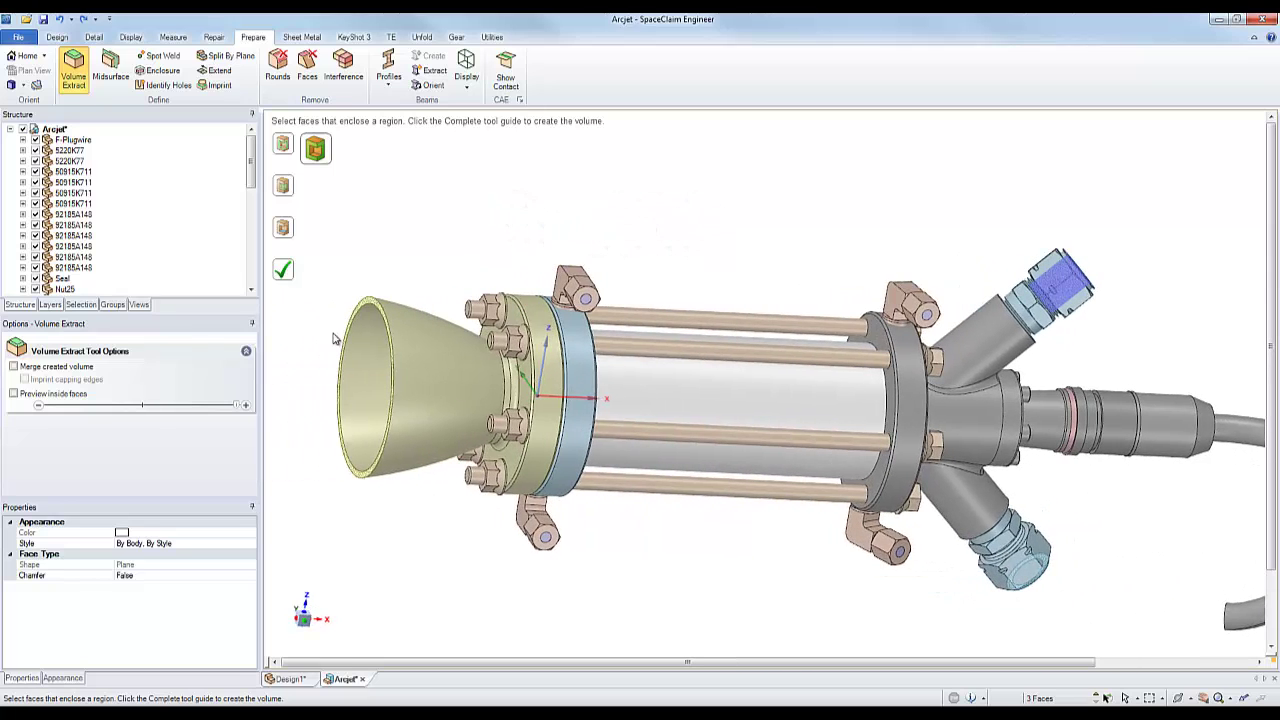
left_click(14, 395)
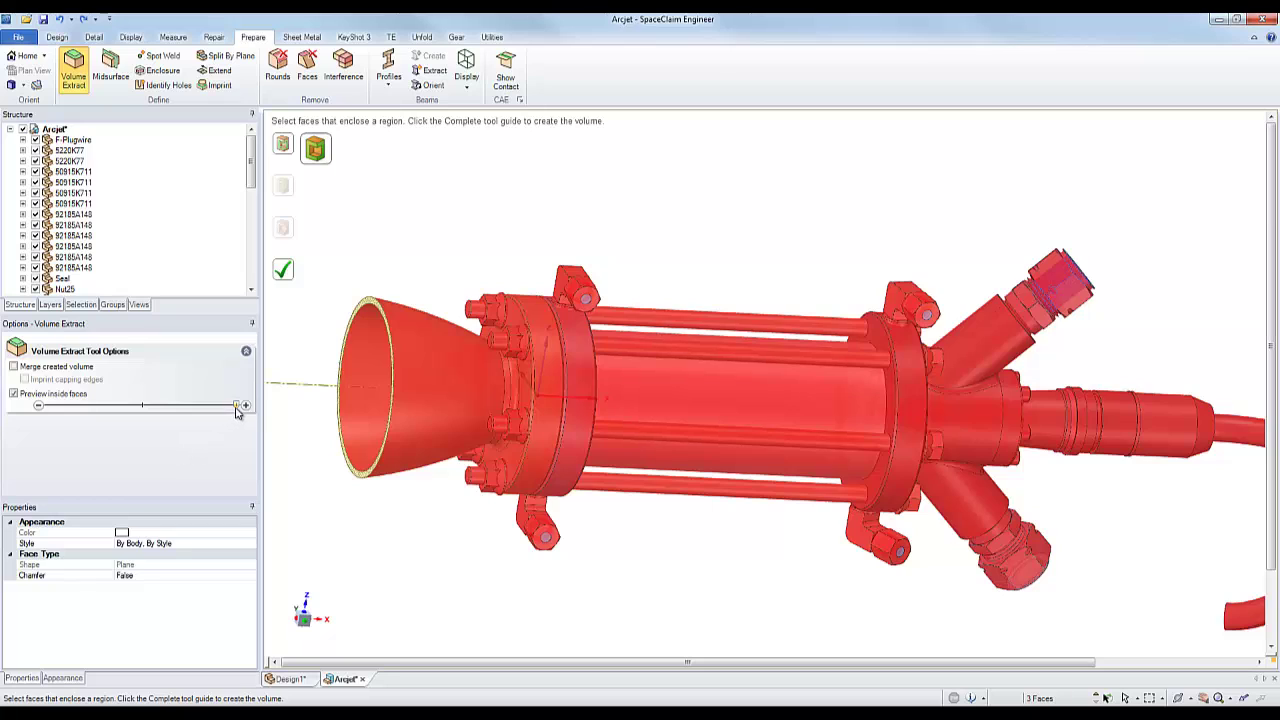
left_click_drag(236, 407, 54, 414)
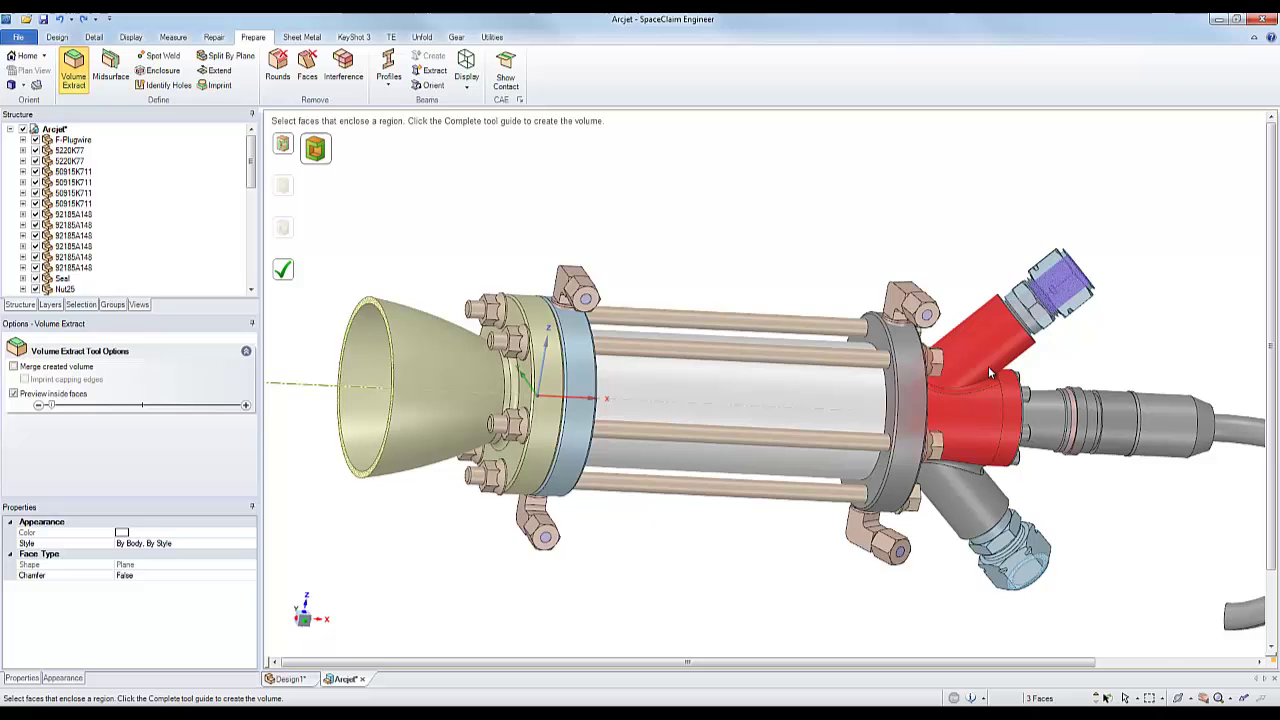
middle_click_drag(1087, 361, 1036, 357)
scroll(936, 468, "up", 5)
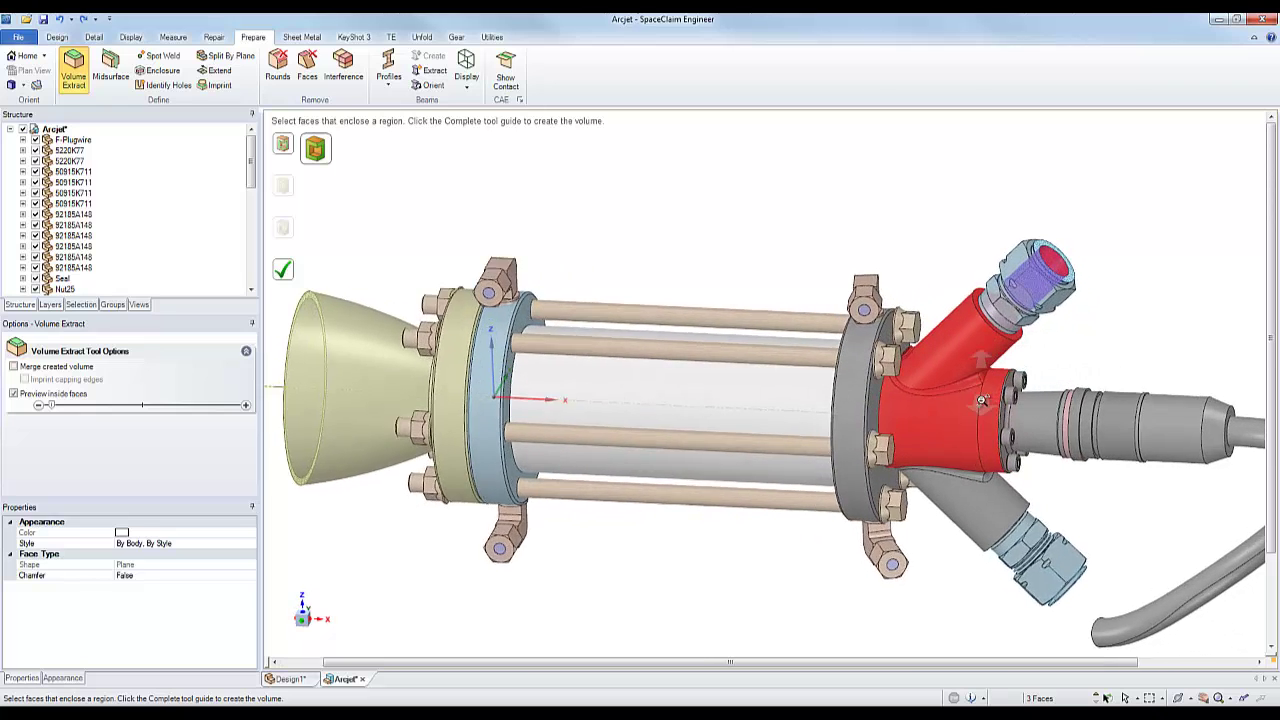
left_click_drag(39, 410, 37, 410)
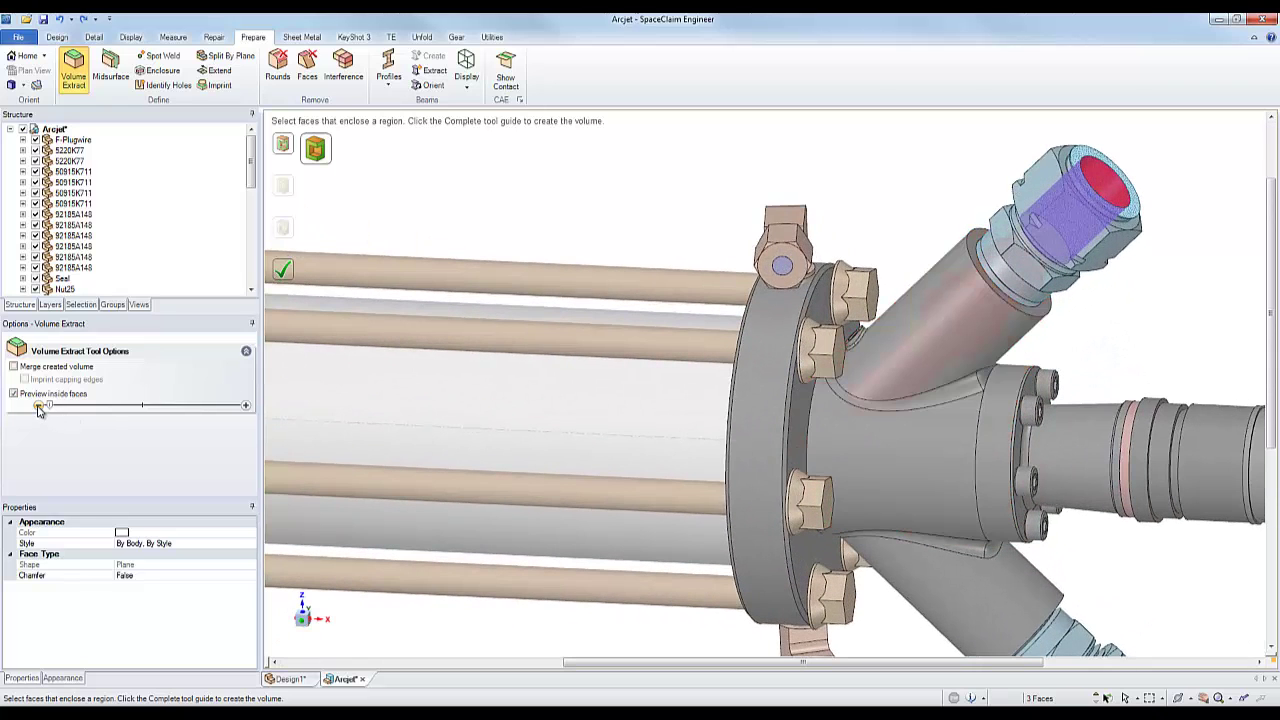
left_click(245, 405)
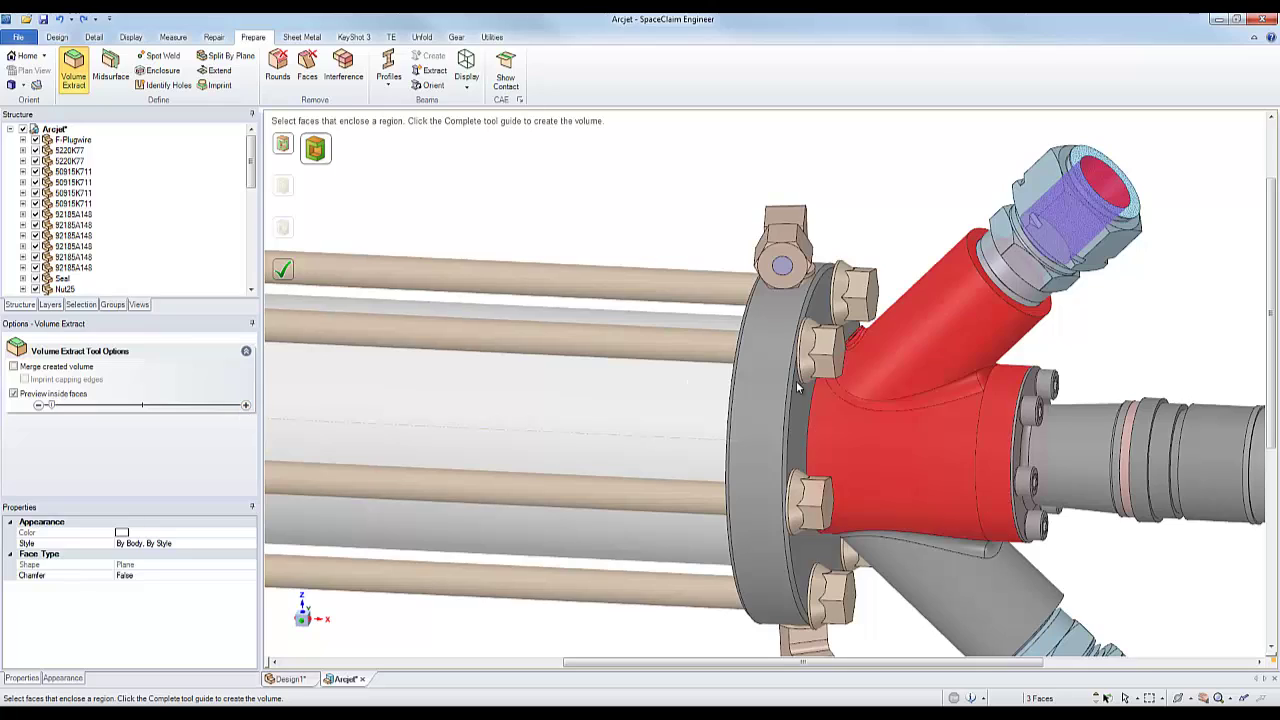
- Examine the small open port at the base of the mixer's upper branch for a leak out of the region
middle_click_drag(908, 372, 914, 386)
scroll(914, 386, "up", 8)
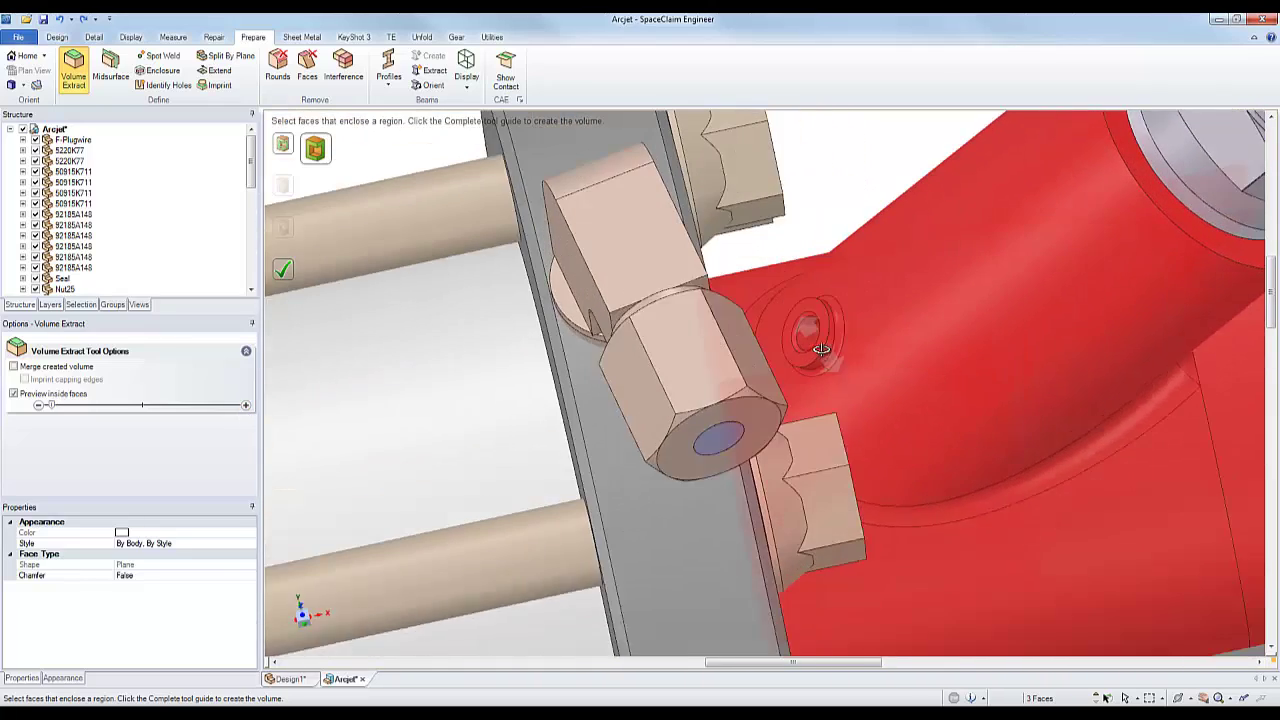
mouse_move(821, 349)
middle_mouse_down()
mouse_move(815, 332)
mouse_move(803, 340)
middle_mouse_up()
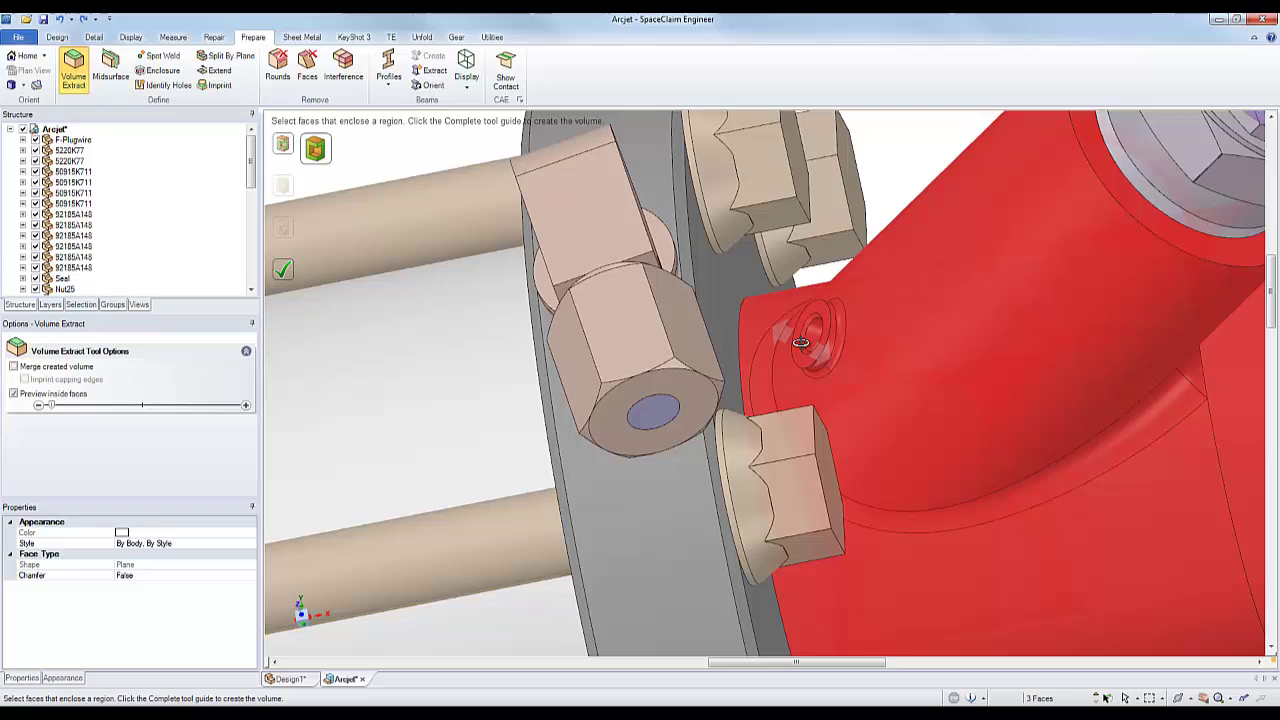
scroll(808, 335, "down", 4)
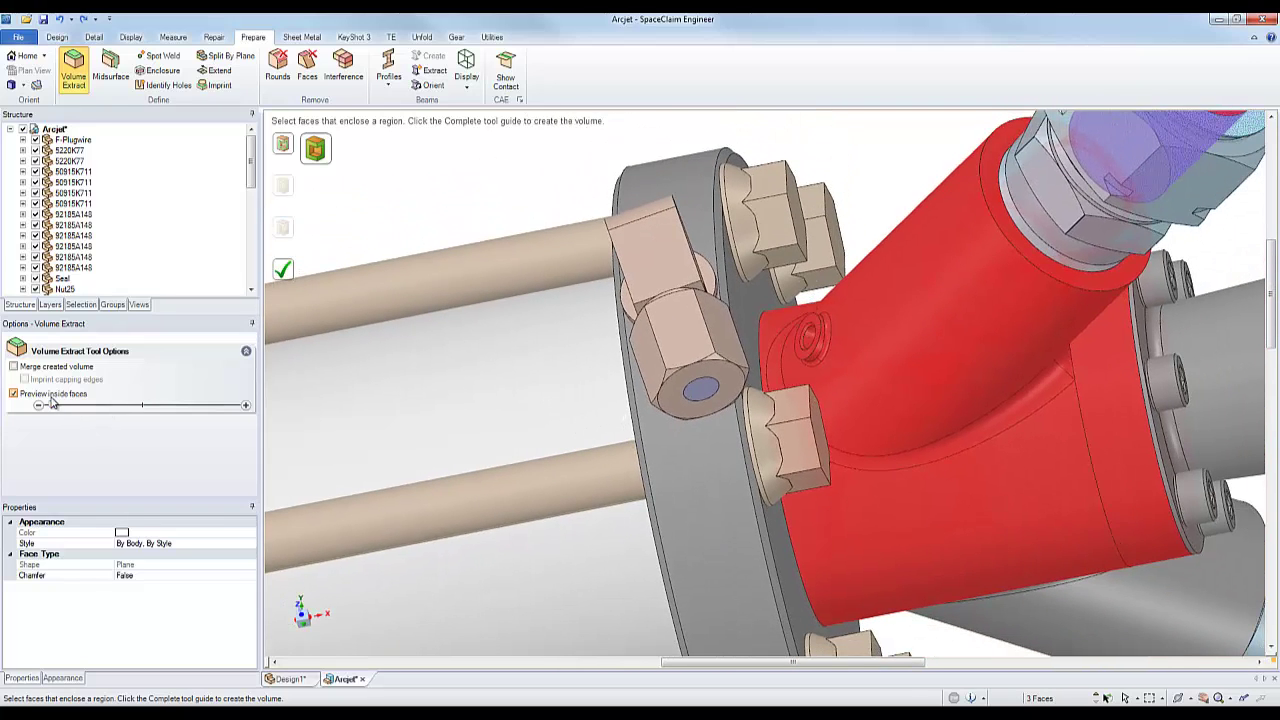
- Cap the small open port on the mixer by adding its ring face to the enclosing faces, and create the fluid volume
left_click(51, 395)
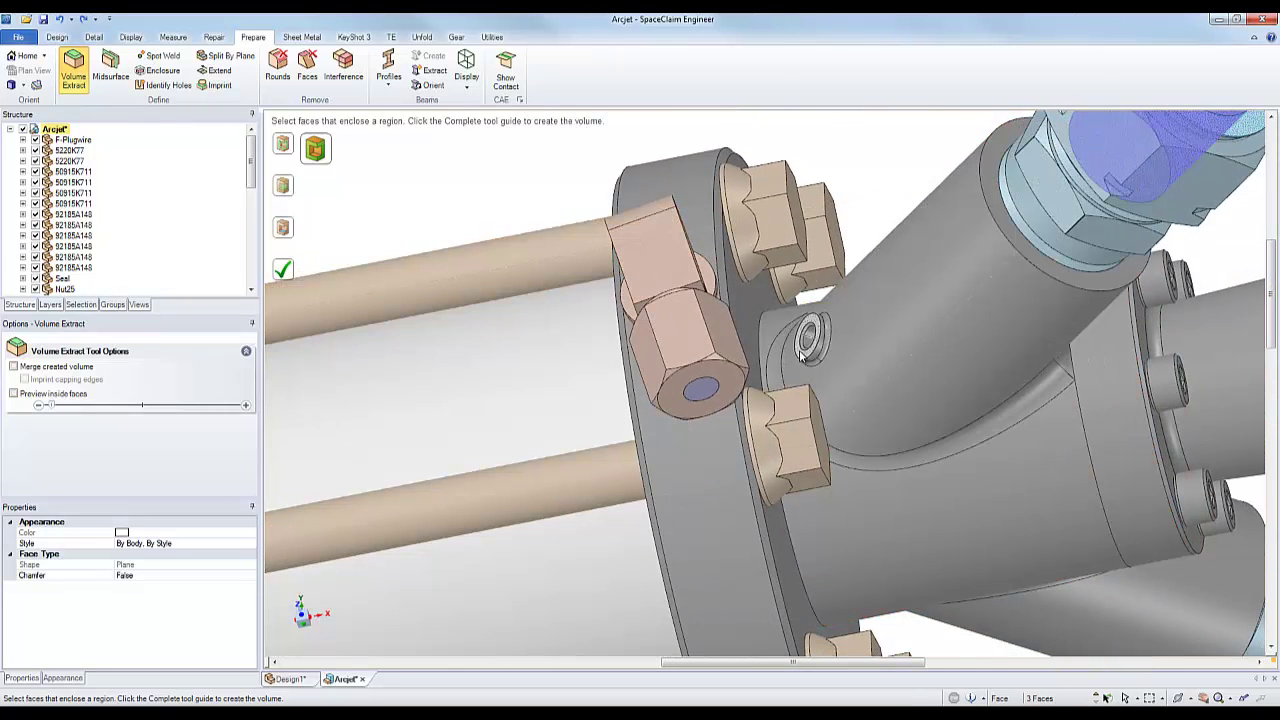
left_click(285, 274)
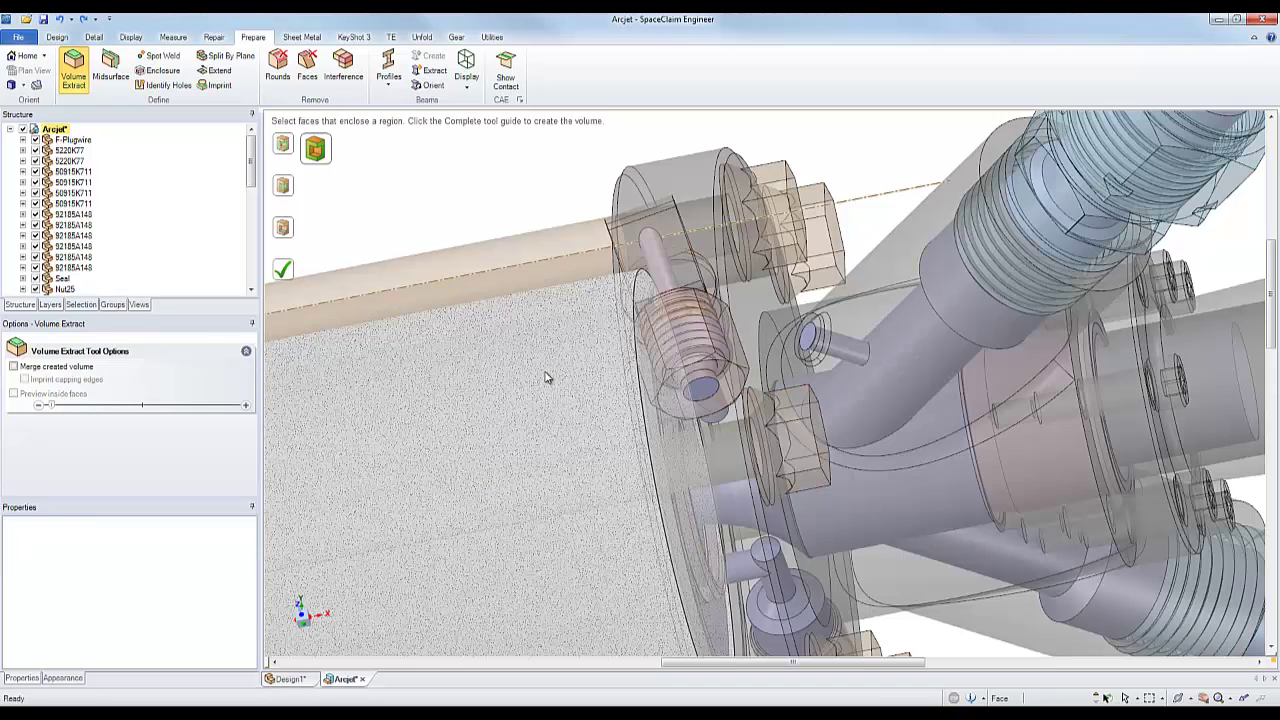
middle_click_drag(546, 373, 550, 292, "shift")
- Isolate the new fluid volume by hiding all other components and inspect its branches
key("Escape")
left_click(861, 243)
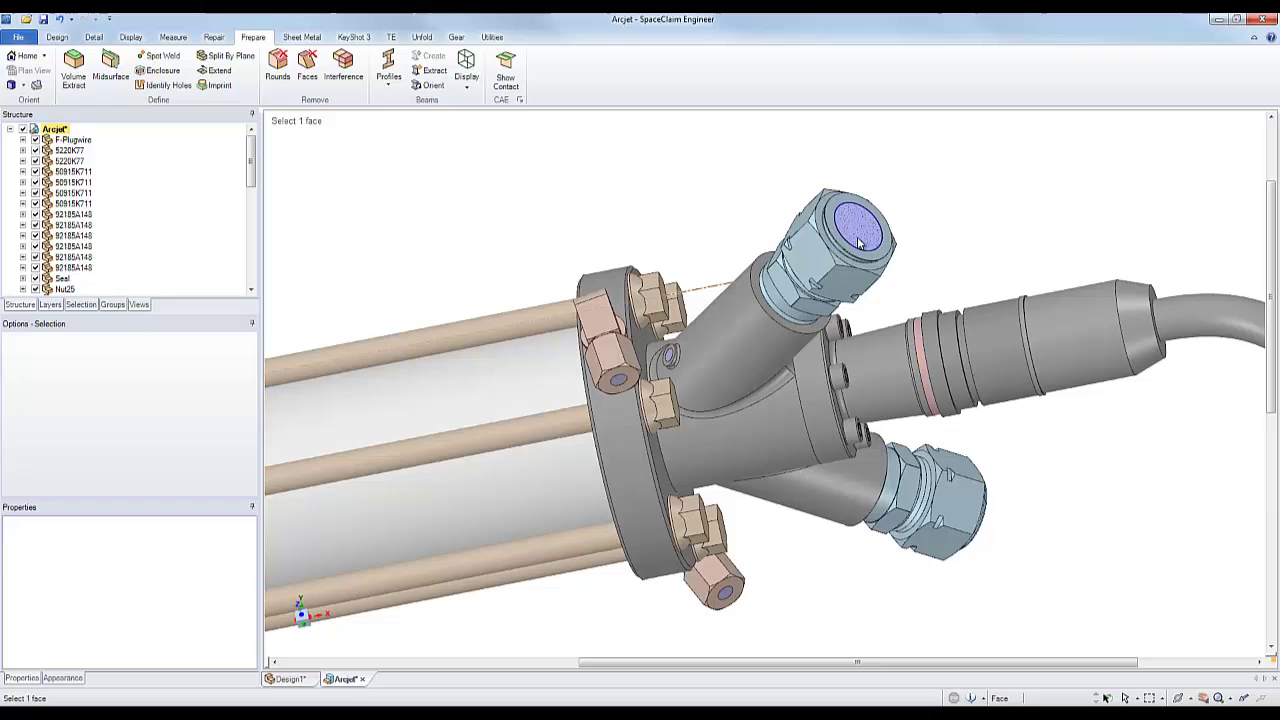
right_click(861, 243)
left_click(918, 362)
middle_click_drag(920, 358, 914, 317)
key("p")
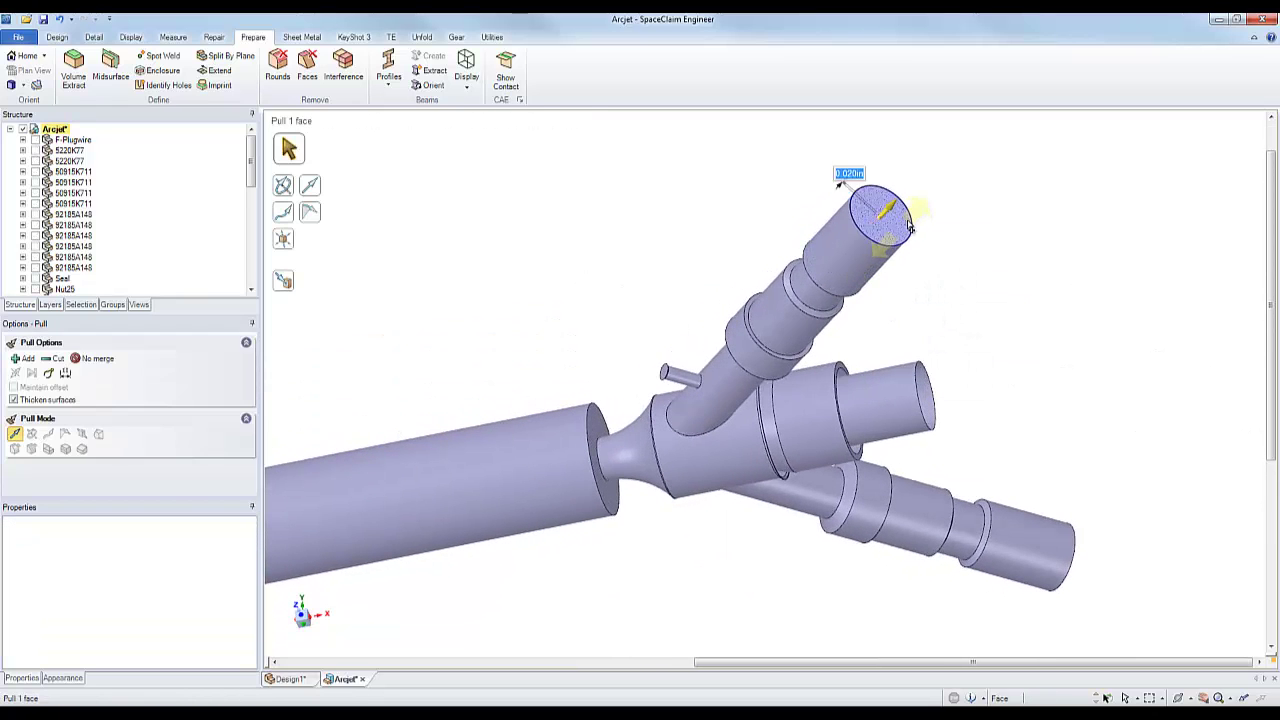
- Show all hidden components again and section the model through the axis of the upper branch's end fitting
left_click(923, 243)
right_click(940, 265)
left_click(976, 347)
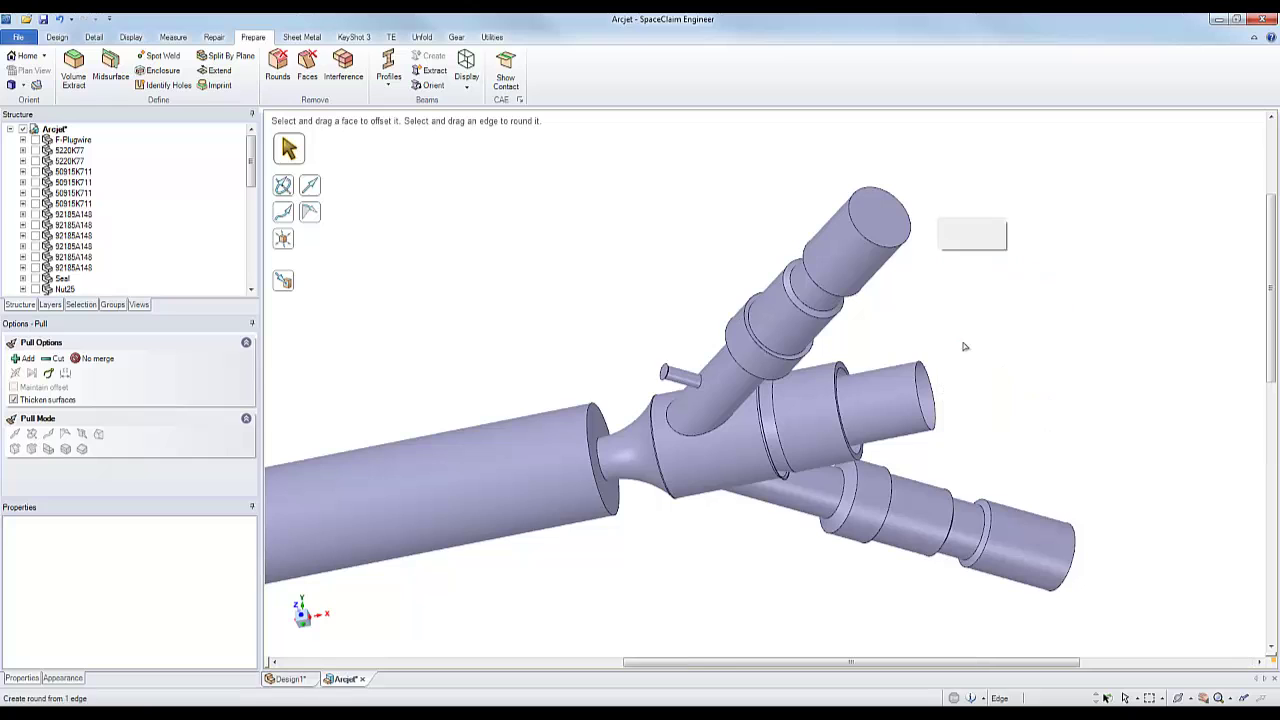
left_click(870, 230)
left_click(868, 231)
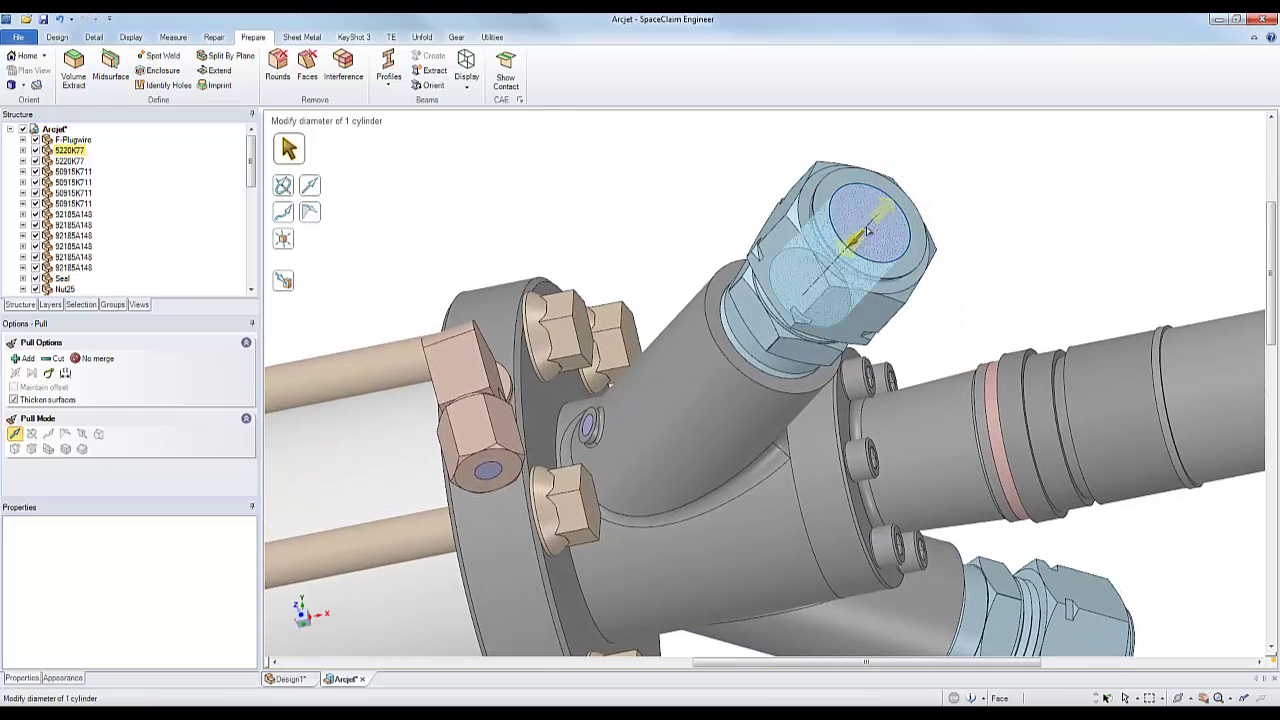
left_click(868, 231)
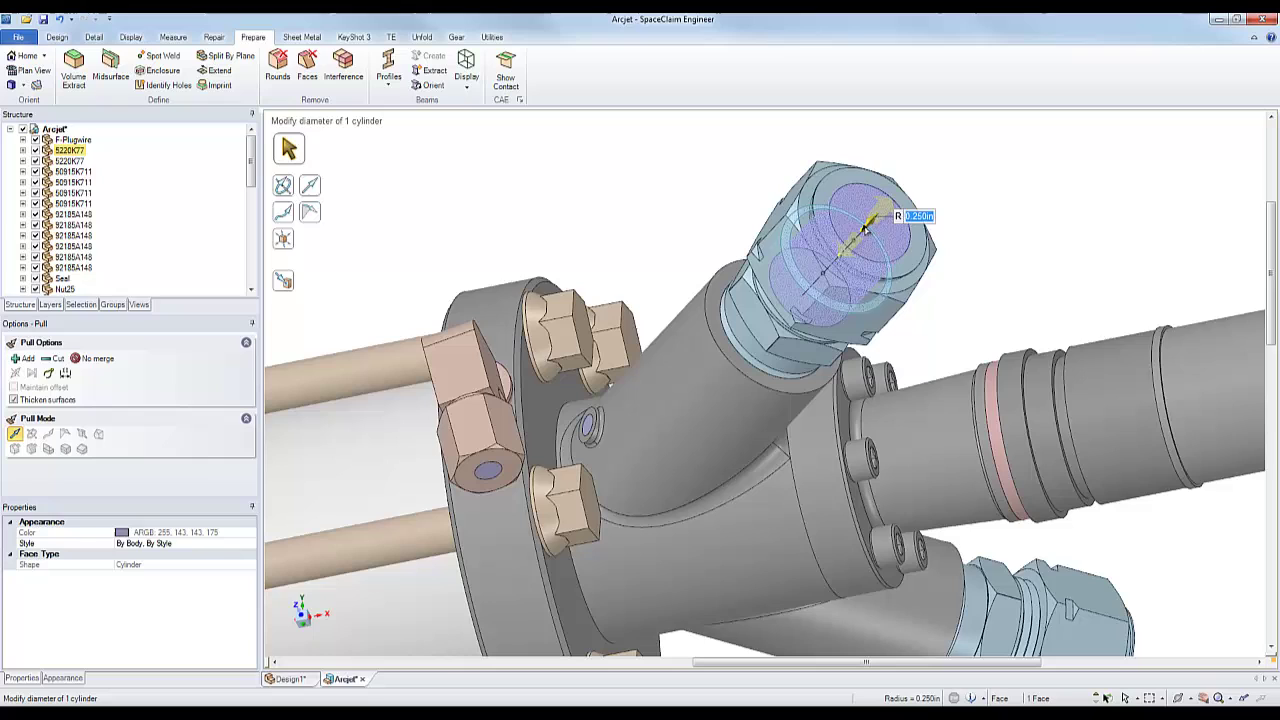
key("x")
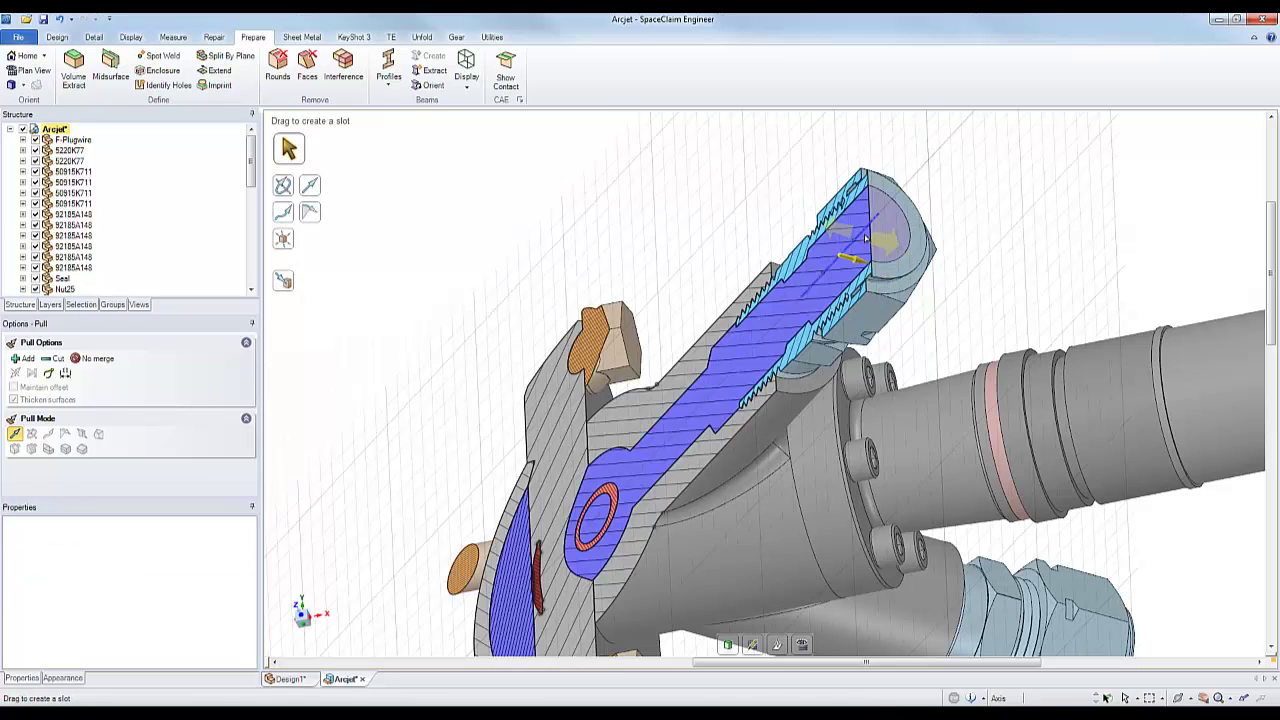
- Pull the ring-shaped end face of the sectioned fitting outward by about 0.140 in to lengthen it
scroll(866, 238, "up", 2)
middle_click_drag(866, 238, 887, 299)
left_click(908, 298)
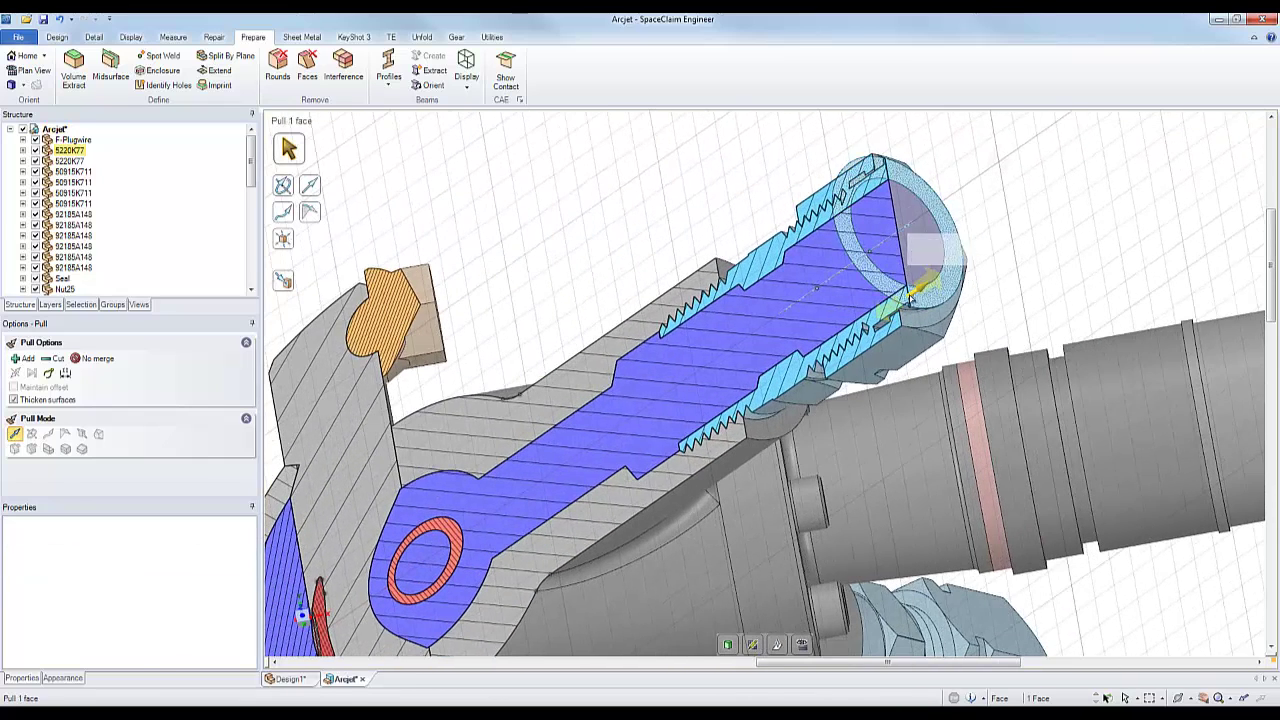
left_click_drag(910, 298, 1022, 208)
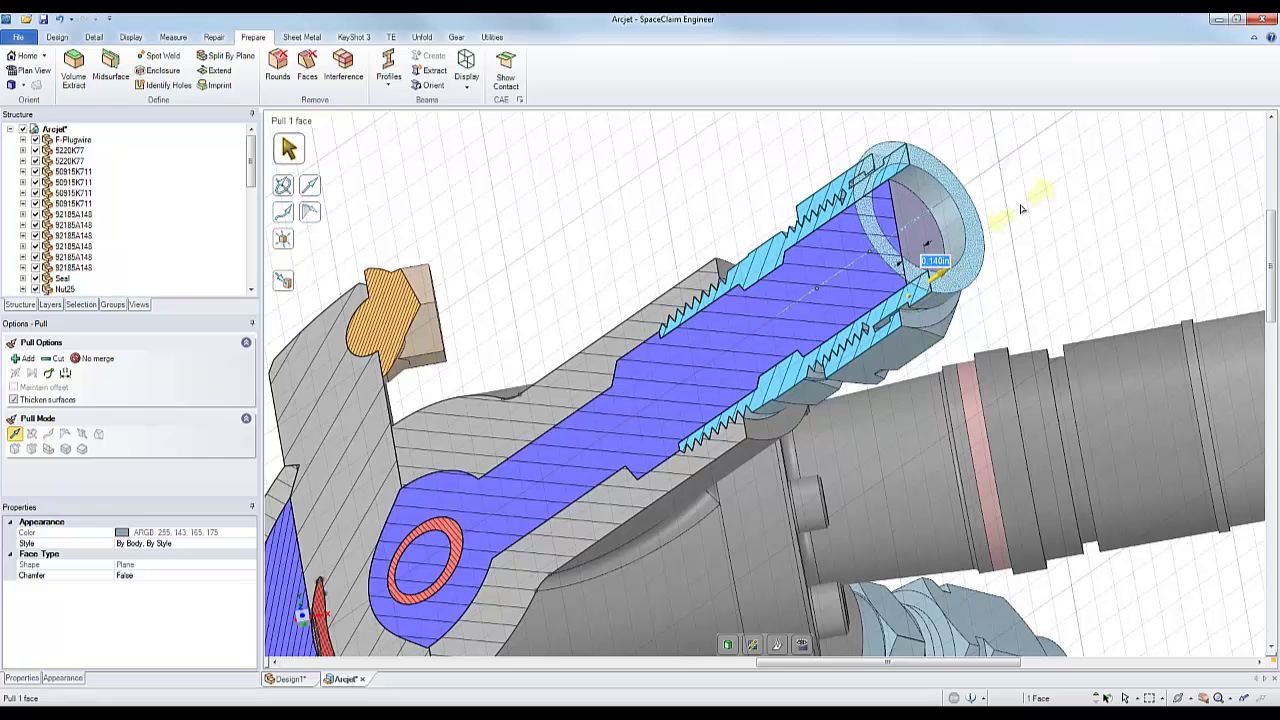
key("Escape")
left_click(893, 177)
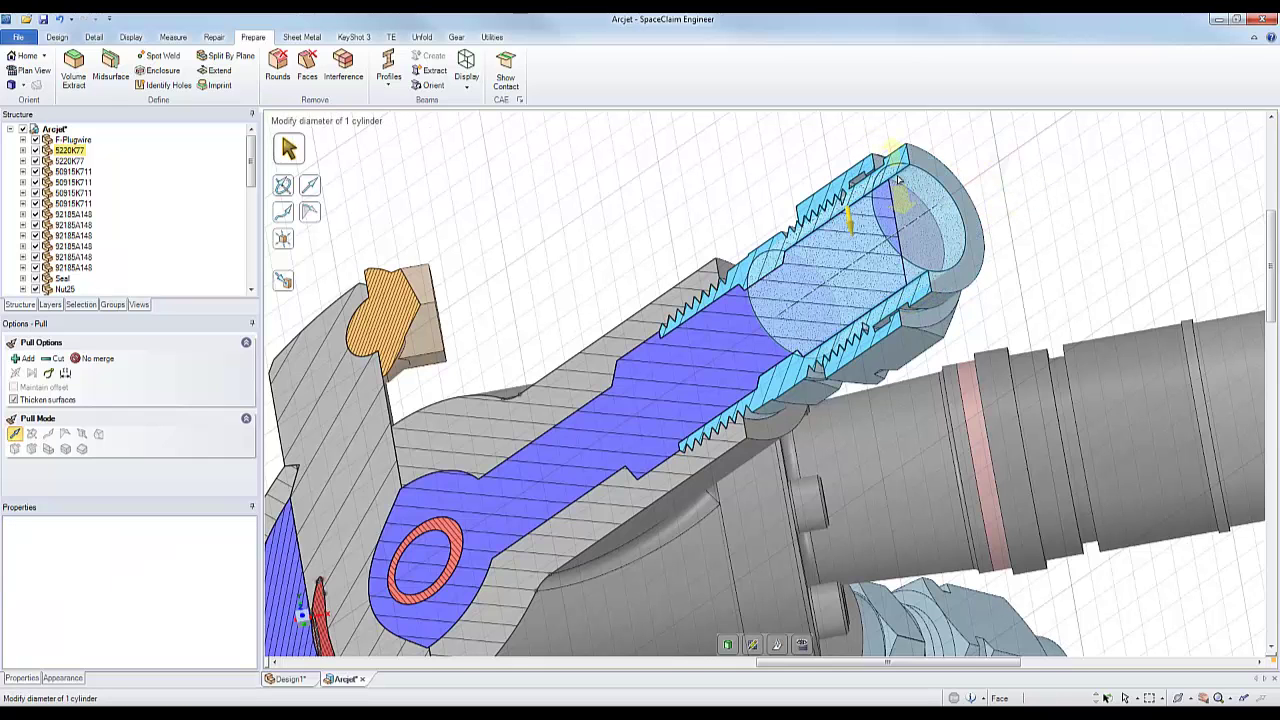
left_click_drag(983, 163, 973, 154)
left_click(973, 154)
- Update the volume body inside the last Volume component from its associated bodies, using the as-created option
scroll(973, 154, "up", 3)
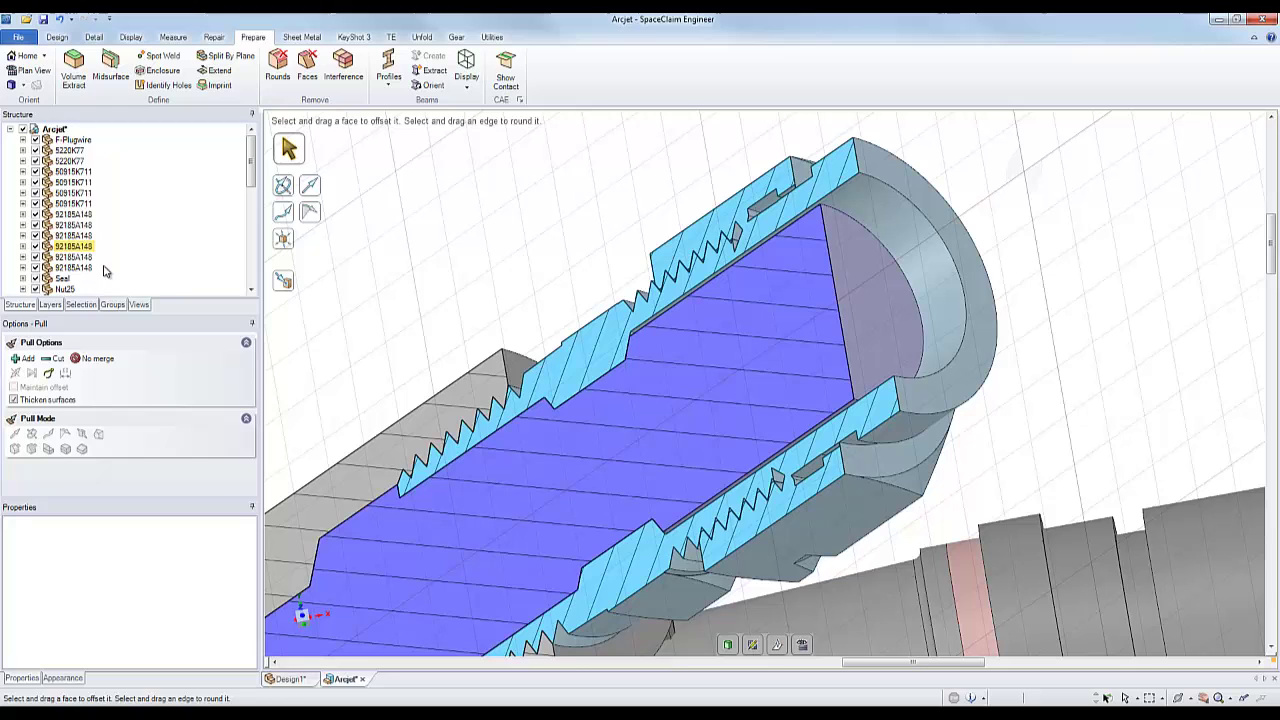
left_click_drag(252, 170, 253, 265)
left_click(52, 290)
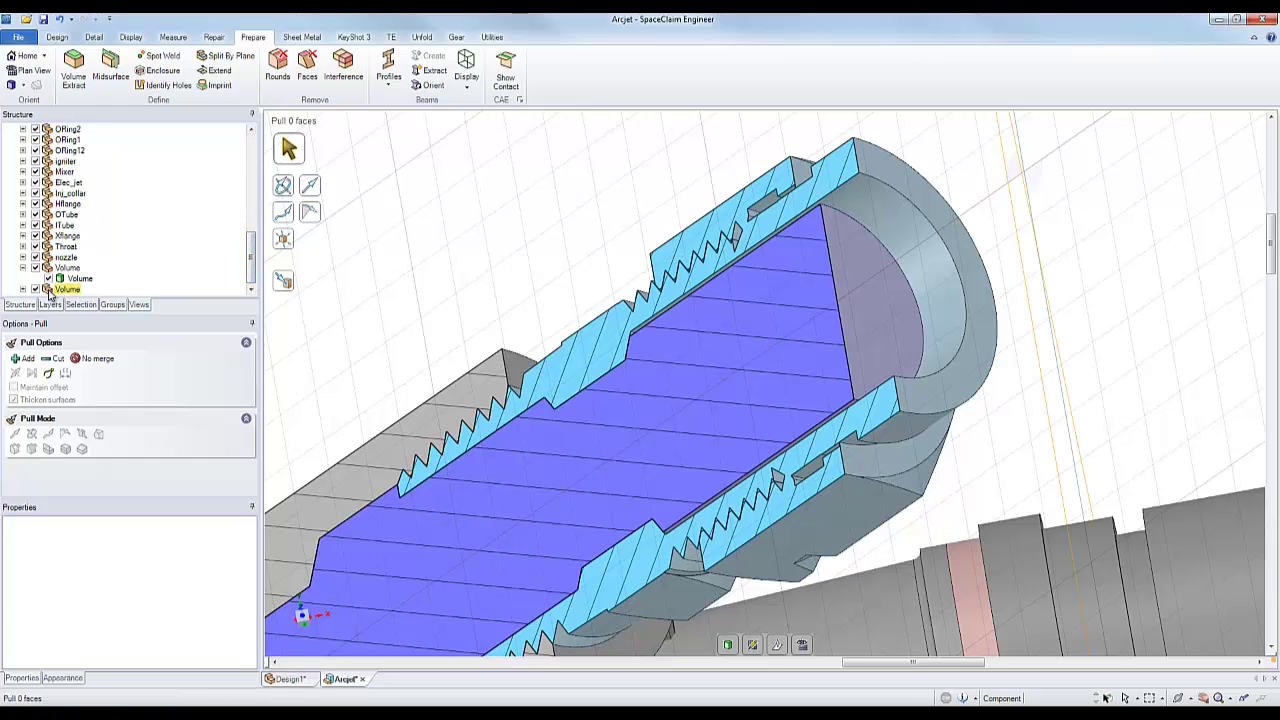
left_click(22, 290)
right_click(79, 289)
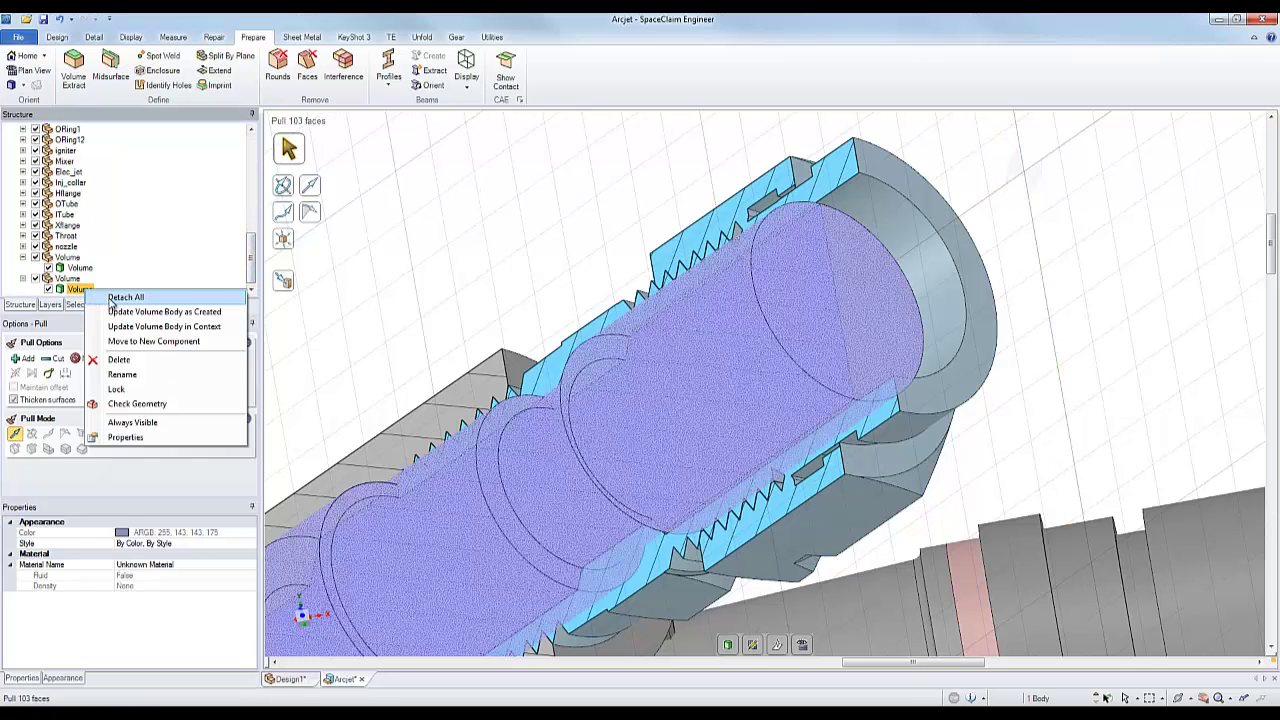
left_click(122, 313)
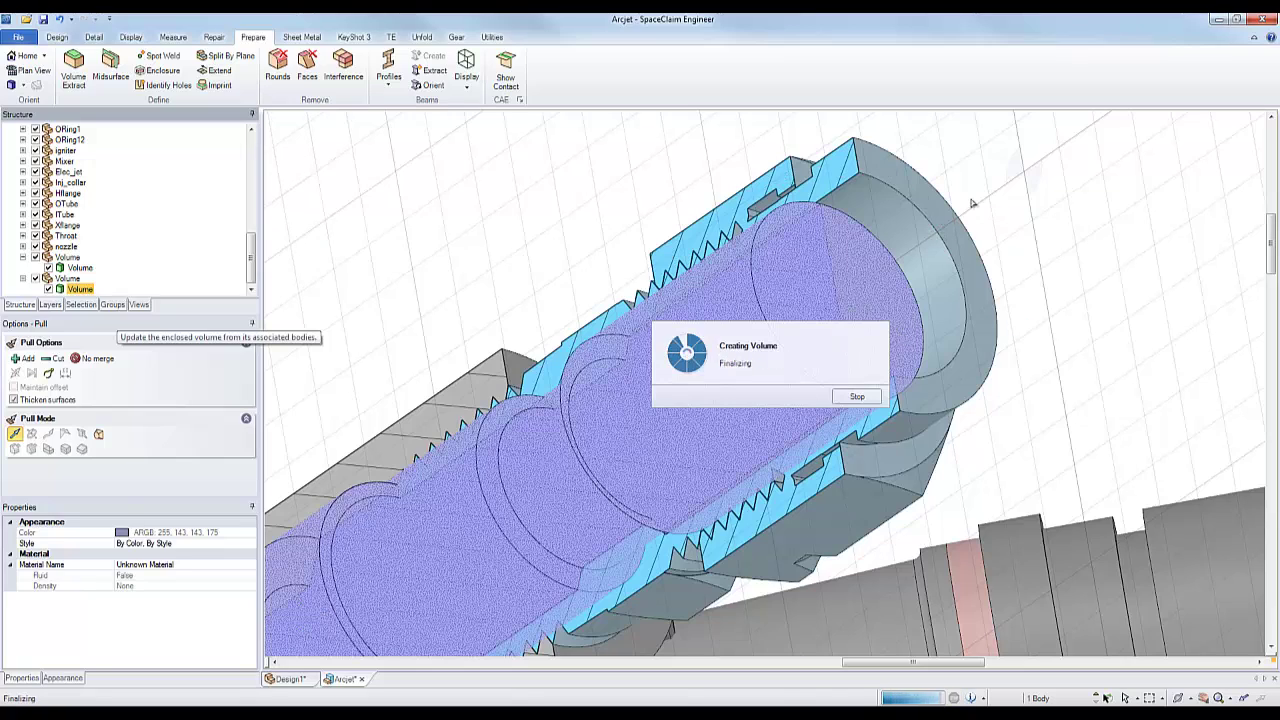
- Pull the fluid volume's end face in the upper branch outward beyond the end of the fitting
middle_click_drag(911, 253, 980, 205)
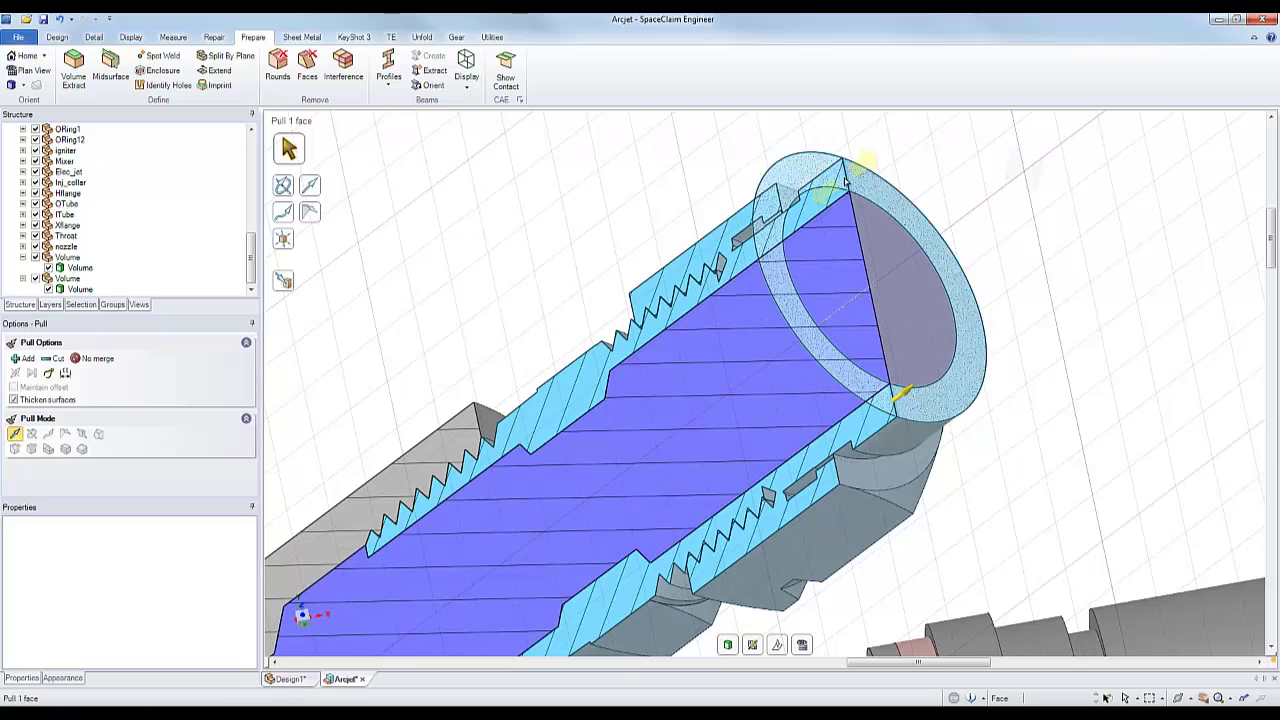
left_click(865, 276)
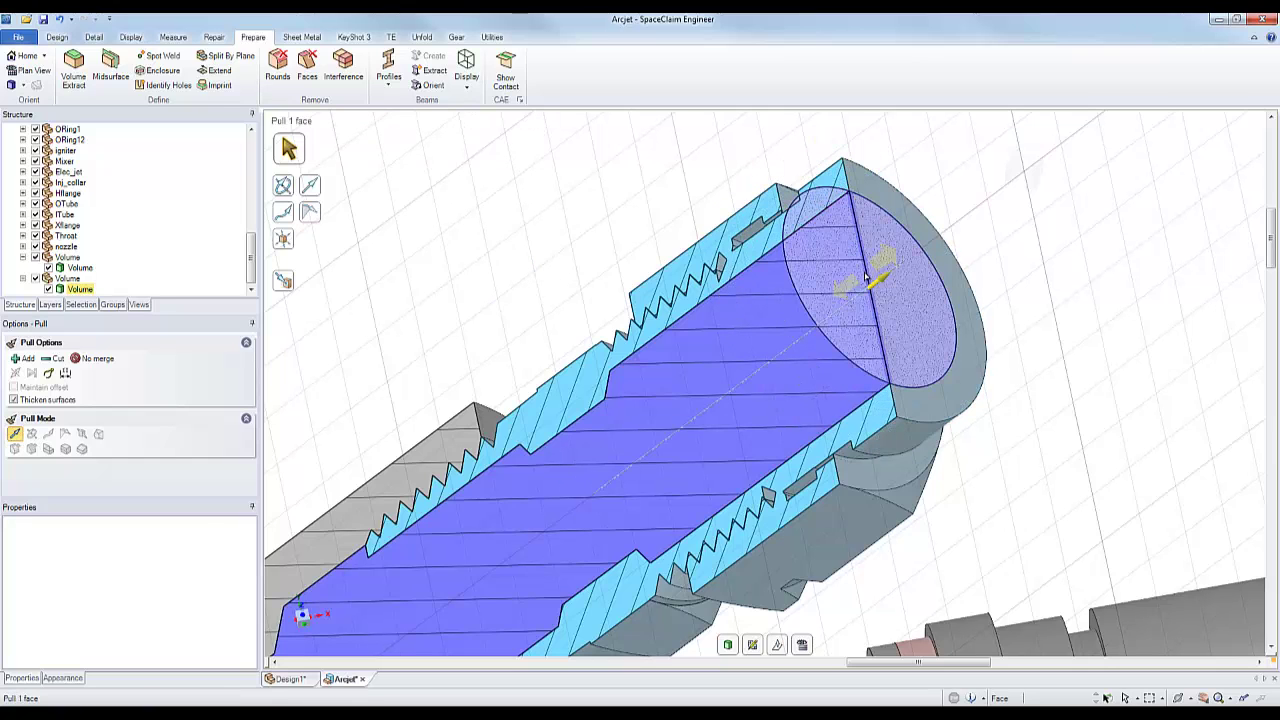
left_click_drag(865, 276, 1068, 281)
- Extend the fitting's ring-shaped end face up to the end face of the fluid volume
left_click(906, 390)
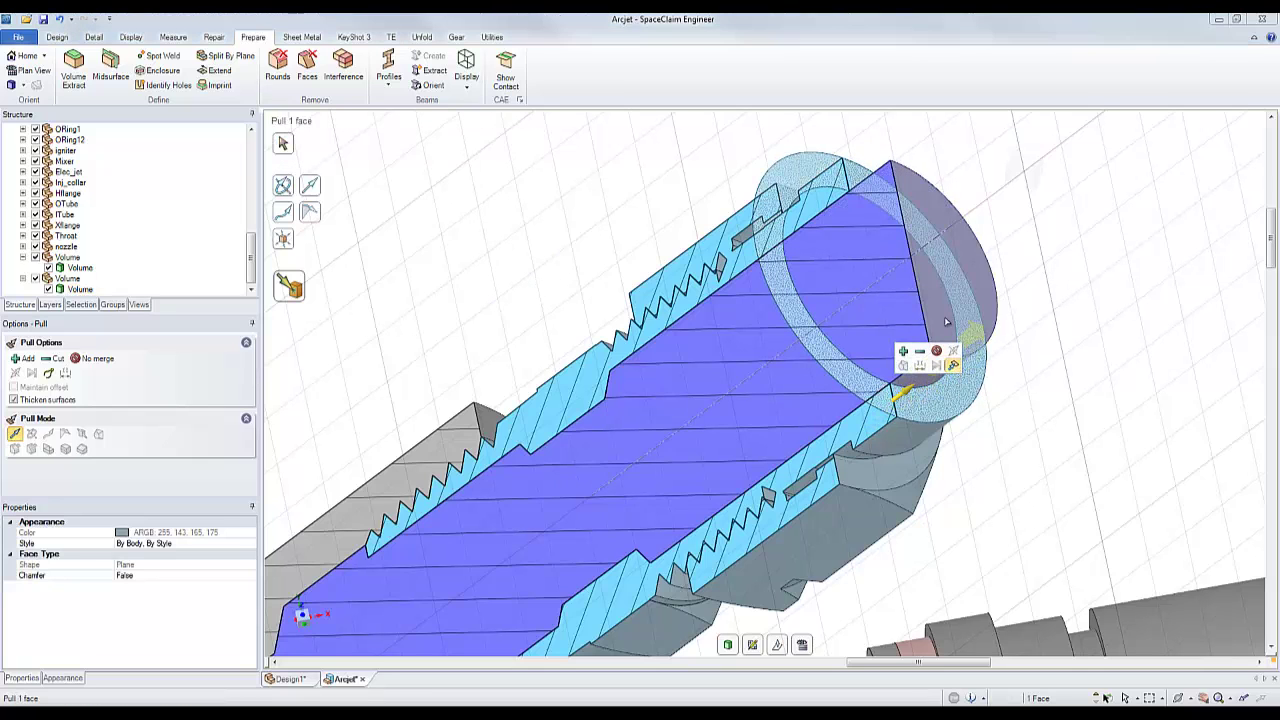
left_click(955, 372)
left_click(922, 296)
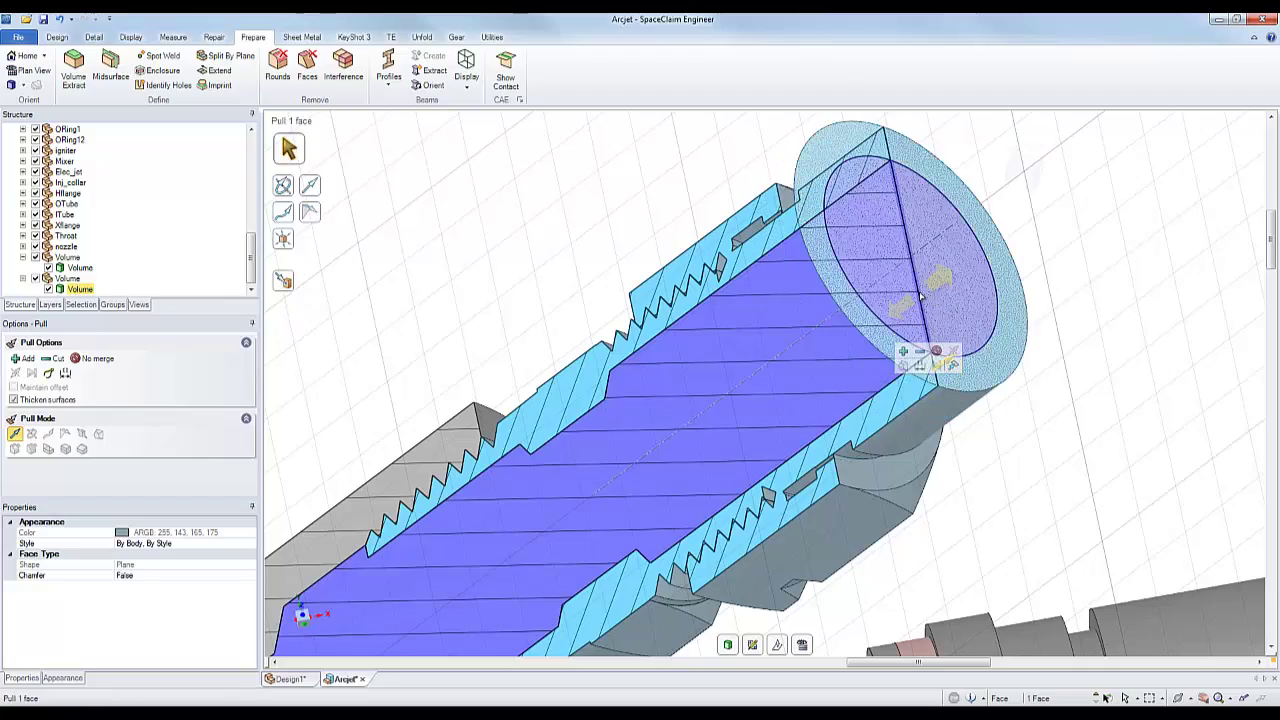
left_click(1105, 263)
- Select the fluid volume's end face at the upper branch fitting and its outlet face at the nozzle
middle_click_drag(1087, 265, 1110, 228, "ctrl")
scroll(1008, 265, "down", 3)
left_click(976, 274)
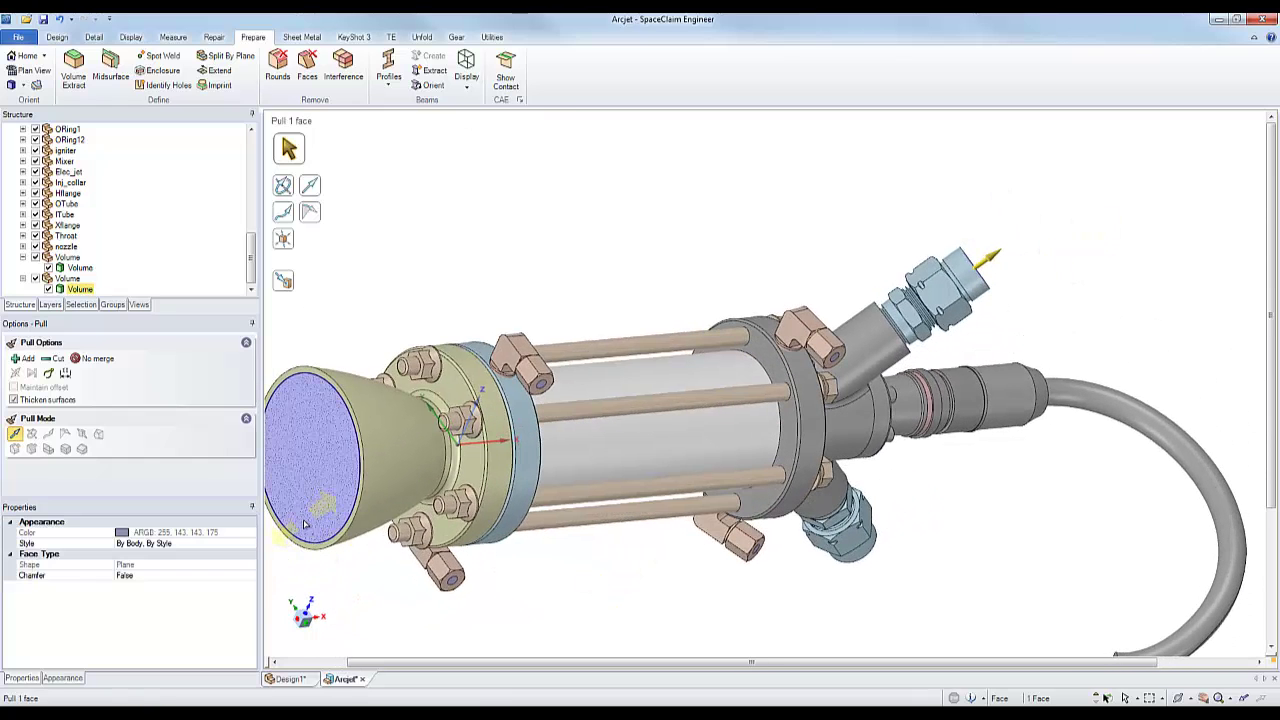
middle_click_drag(308, 525, 402, 479, "shift")
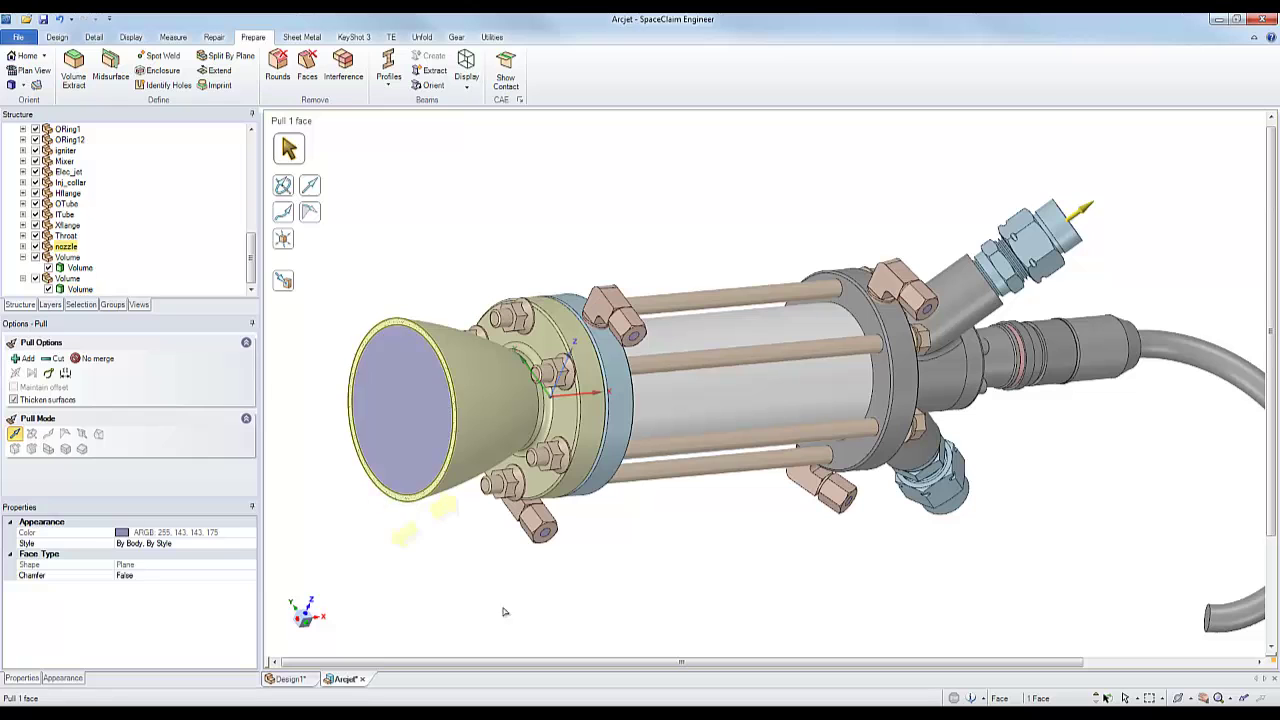
middle_click_drag(651, 531, 606, 520)
left_click(400, 440)
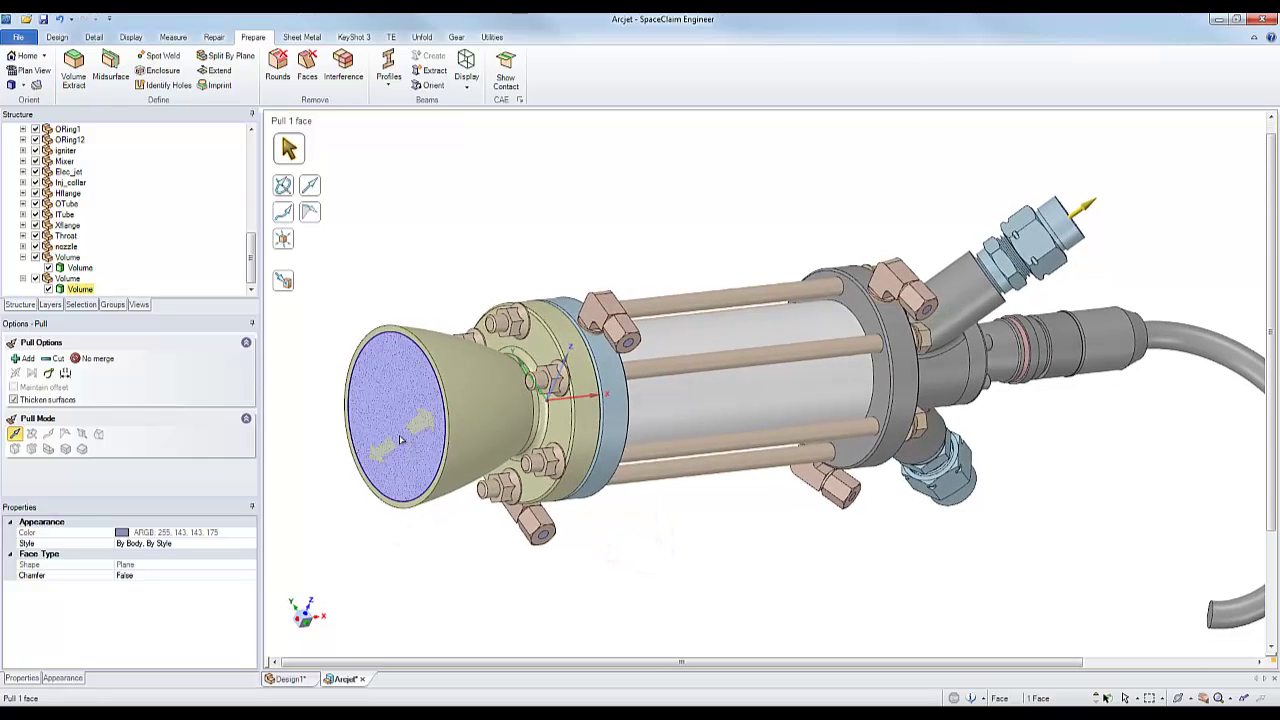